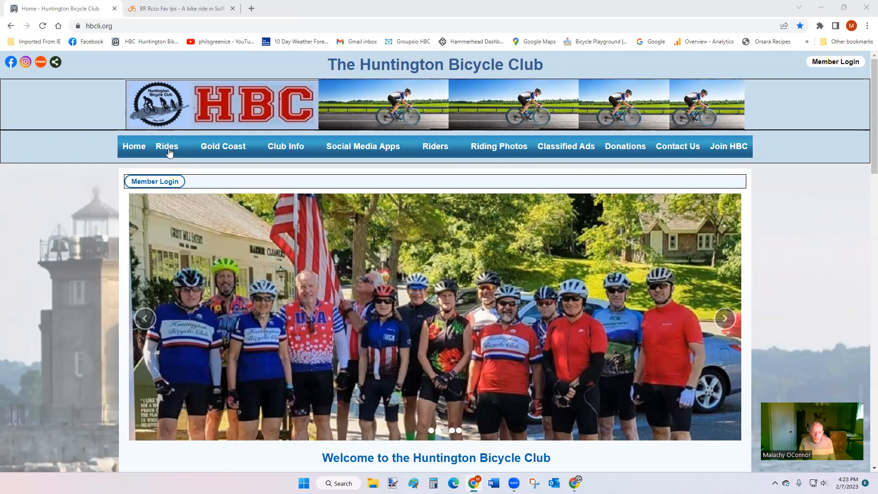
View the upcoming events in the public Ride Calendar and return to the club's home page.
mouse_move(167, 149)
left_click(194, 178)
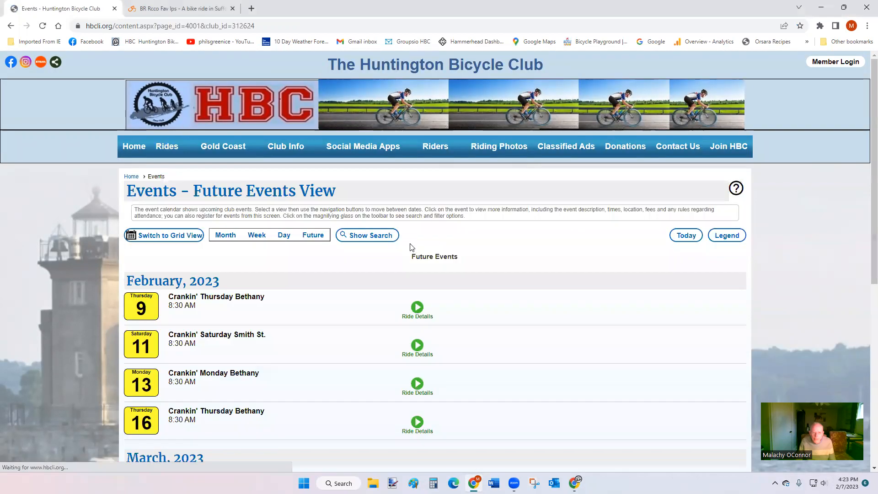
scroll(331, 322, "down", 6)
scroll(330, 322, "up", 4)
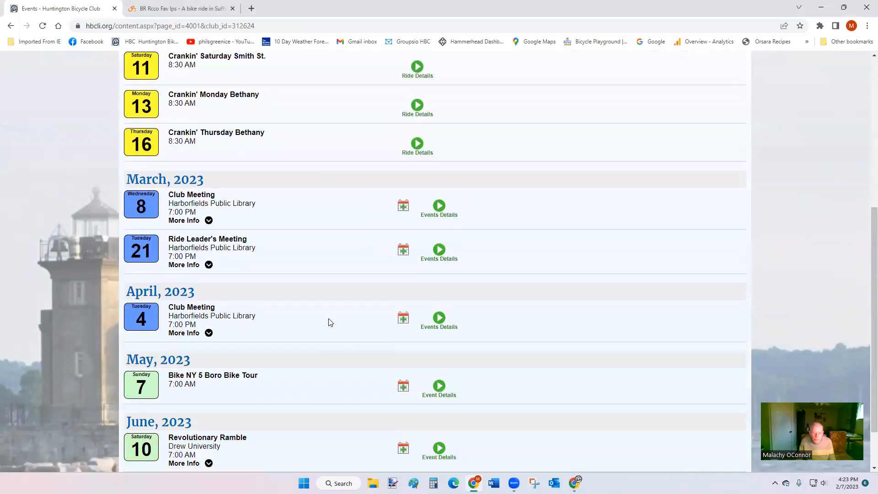
scroll(331, 322, "up", 2)
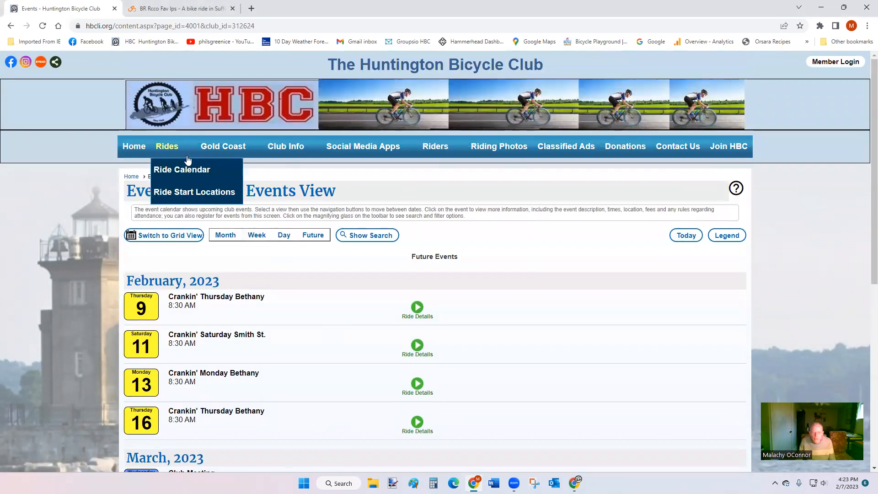
left_click(133, 152)
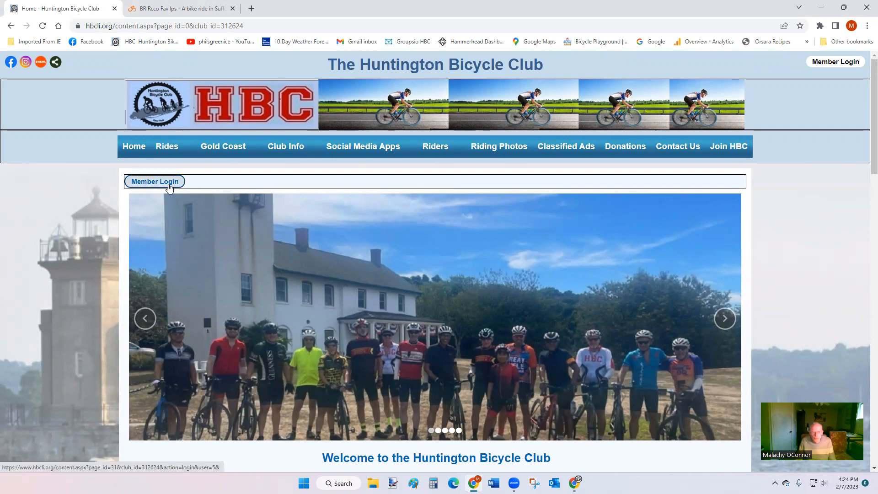
Log in to the club website as a member, entering the member's user name and password.
left_click(169, 182)
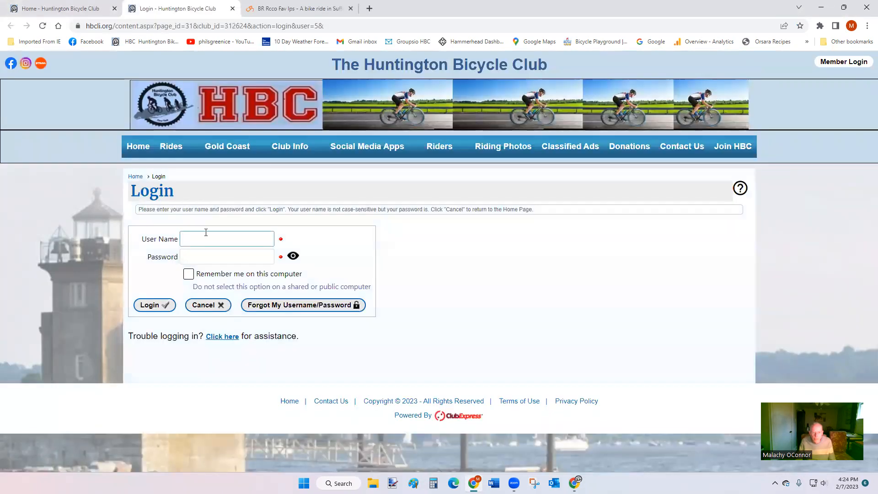
left_click(206, 234)
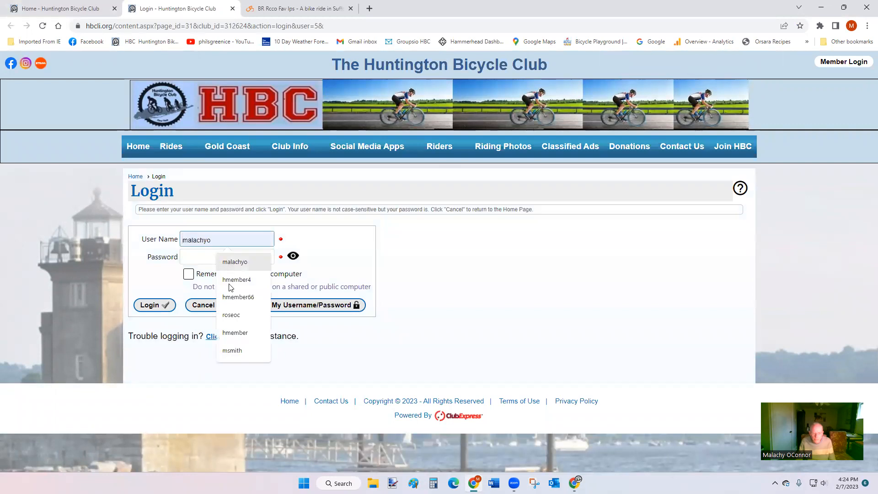
left_click(244, 334)
left_click(209, 251)
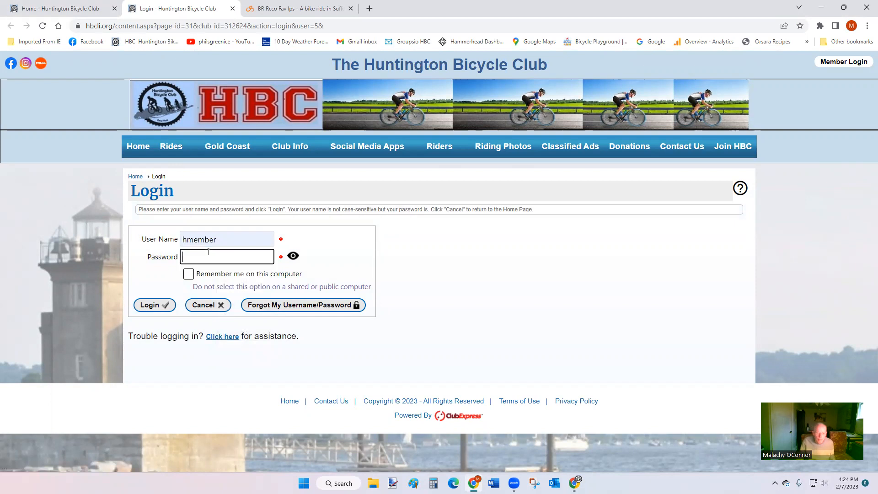
type("•••••••")
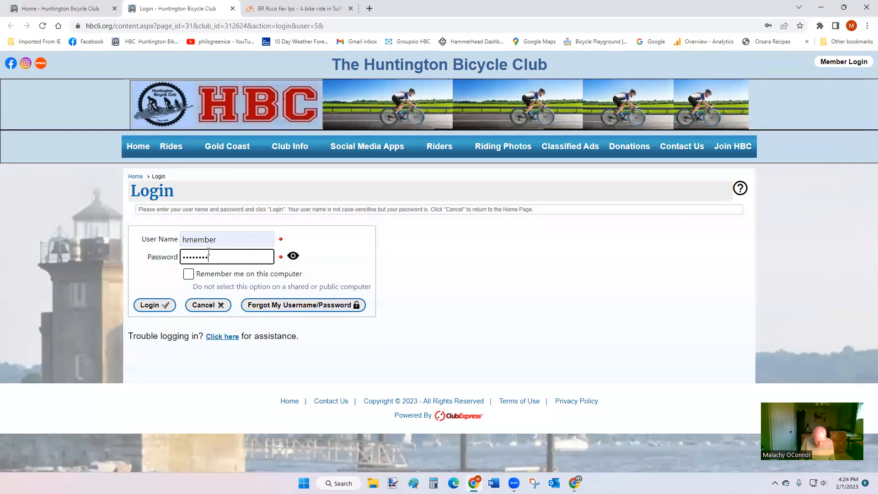
type("•••••")
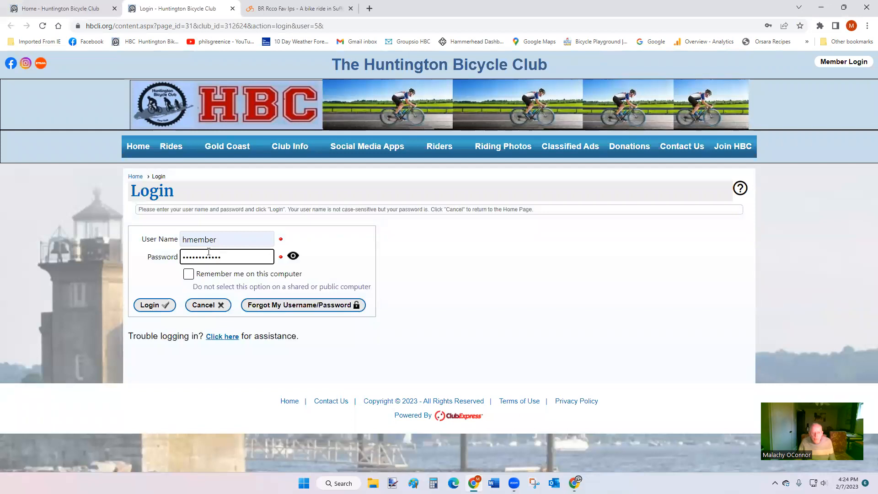
left_click(161, 305)
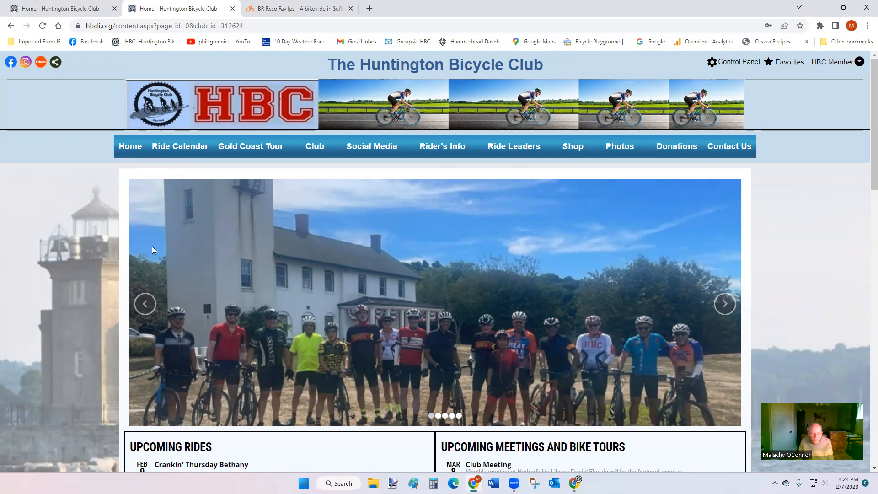
Look over the member home page and open the Events Manager through the Control Panel.
scroll(152, 246, "down", 2)
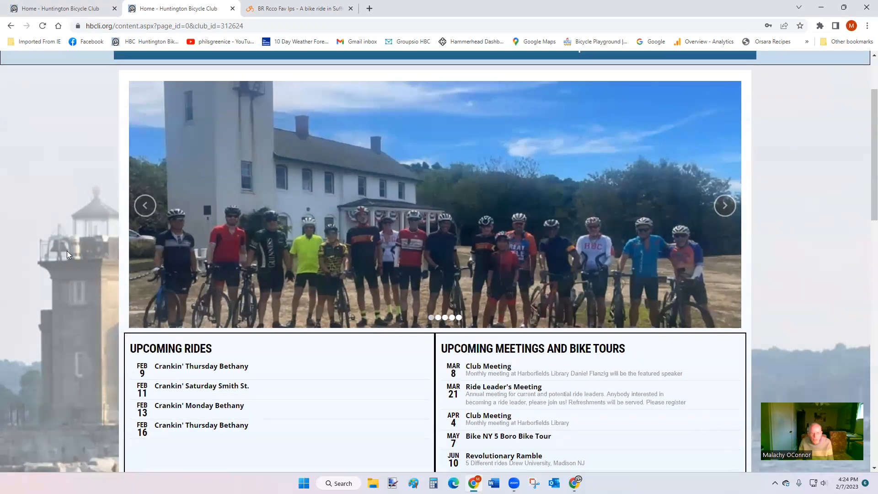
scroll(114, 219, "up", 3)
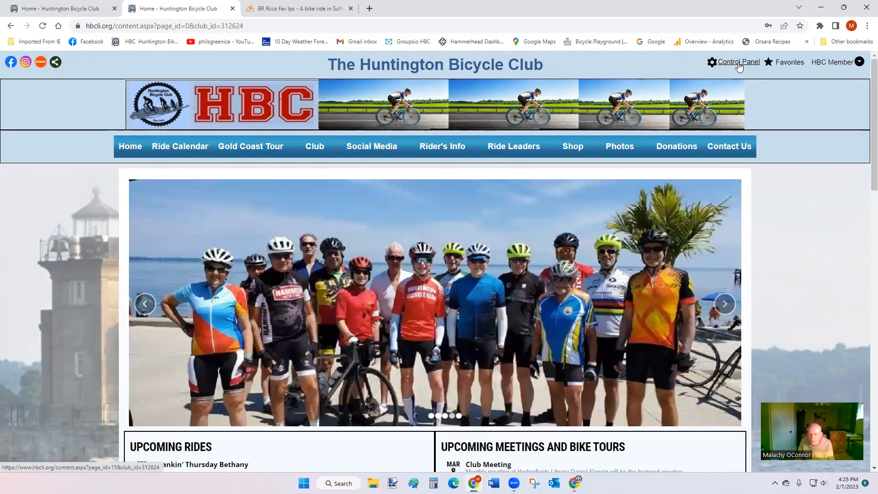
left_click(739, 64)
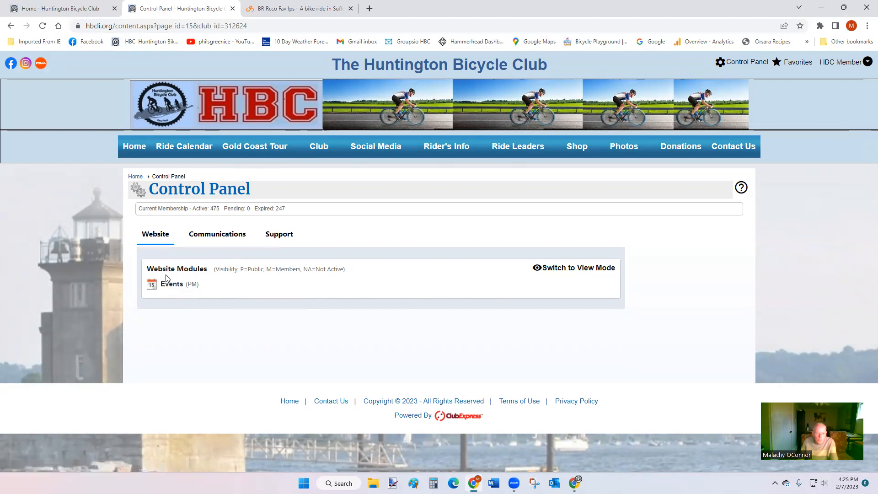
left_click(174, 285)
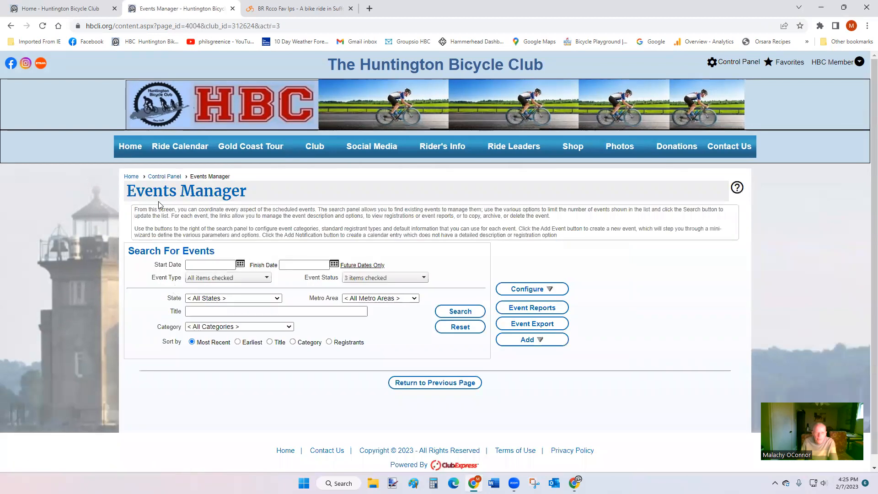
scroll(265, 386, "down", 1)
scroll(267, 387, "up", 1)
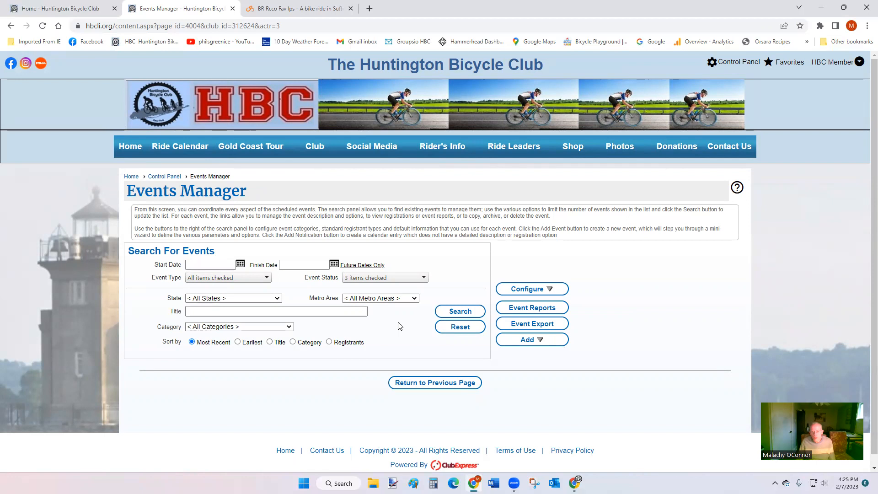
Search for all events without any filter and view page 3 of the results.
left_click(460, 312)
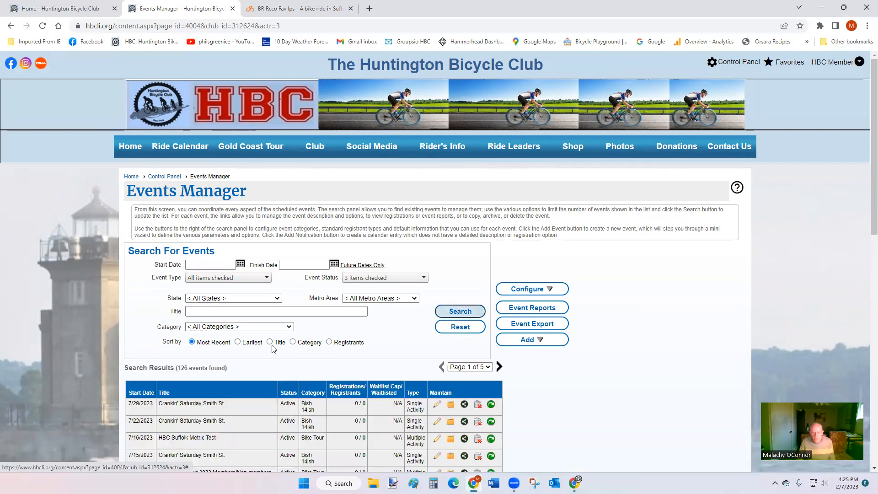
scroll(214, 375, "down", 9)
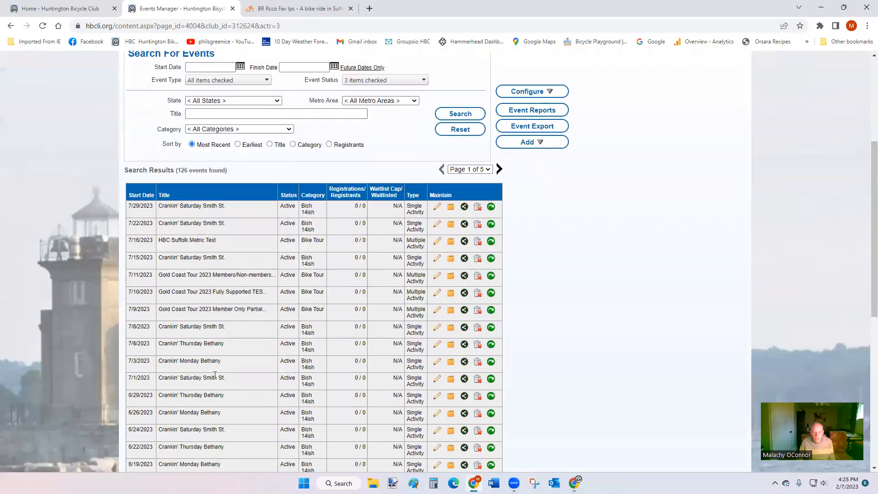
scroll(214, 375, "up", 9)
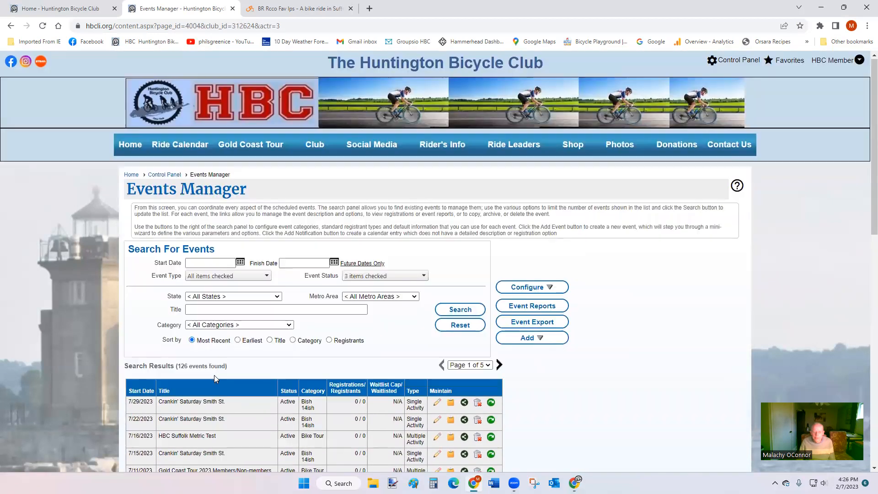
left_click(489, 368)
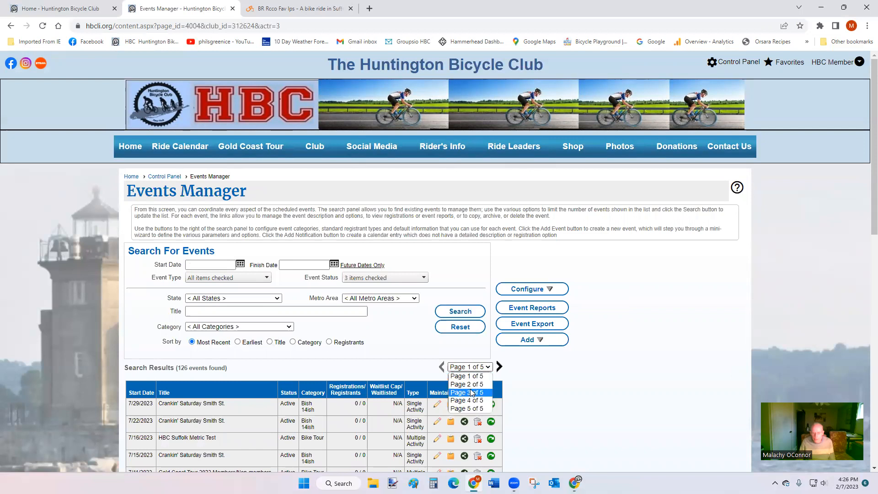
left_click(471, 391)
scroll(357, 380, "down", 4)
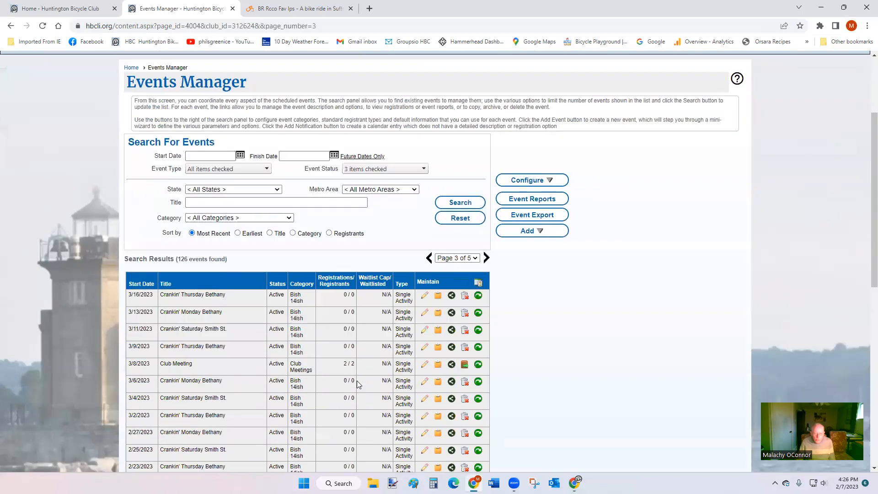
Browse pages 5 and 4 of the event results to examine the ride leaders' template events.
left_click(476, 169)
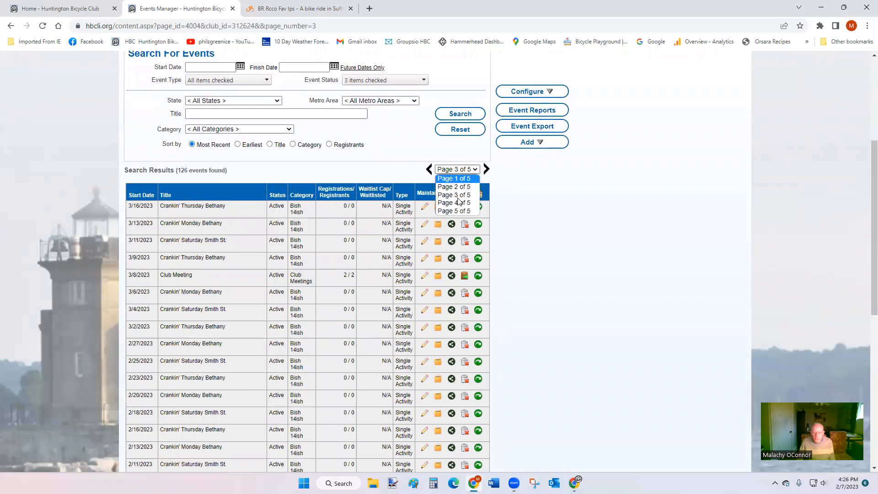
left_click(458, 212)
scroll(315, 298, "down", 3)
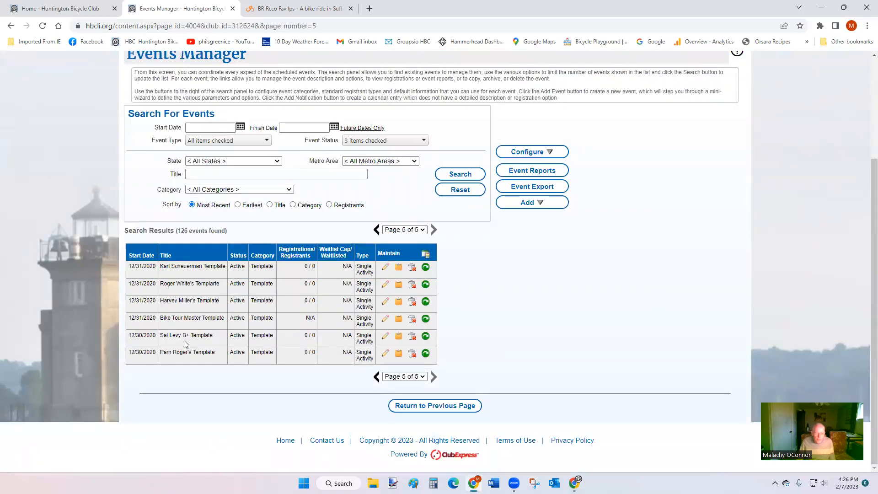
left_click(375, 376)
scroll(220, 362, "down", 5)
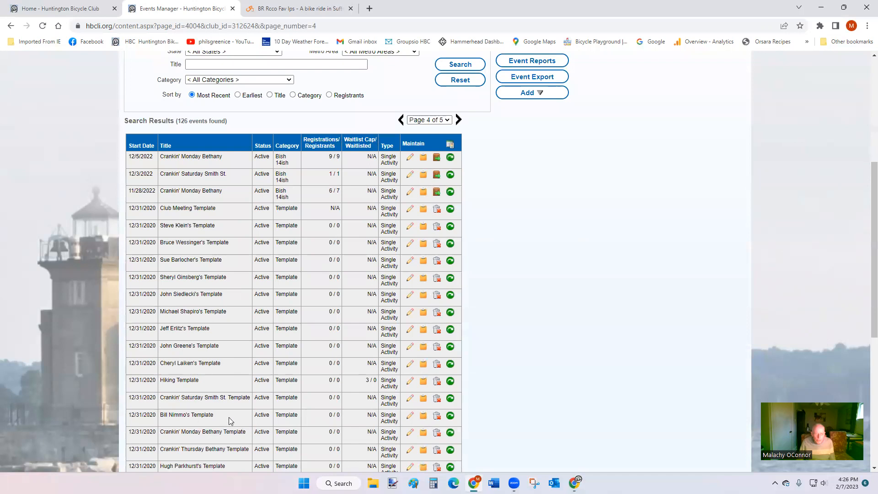
scroll(230, 287, "up", 1)
scroll(230, 287, "up", 4)
scroll(230, 288, "up", 1)
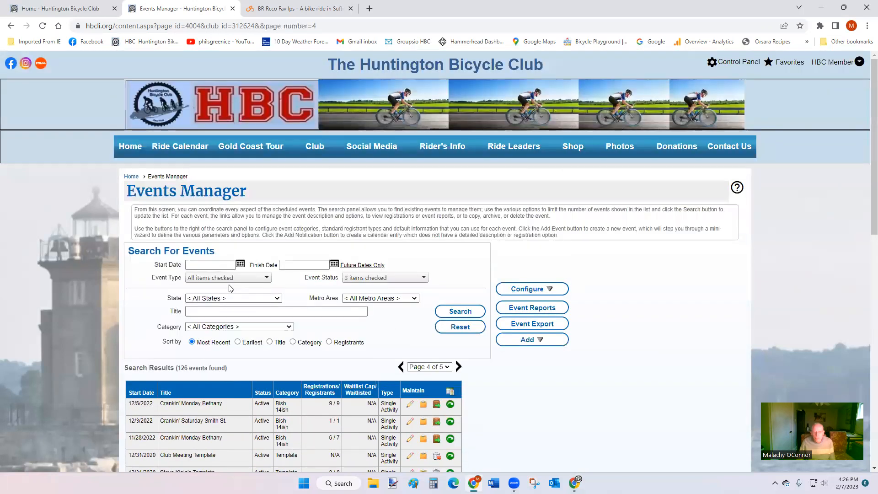
Search for events with the ride leader's first name in the title and the category Template.
left_click(218, 310)
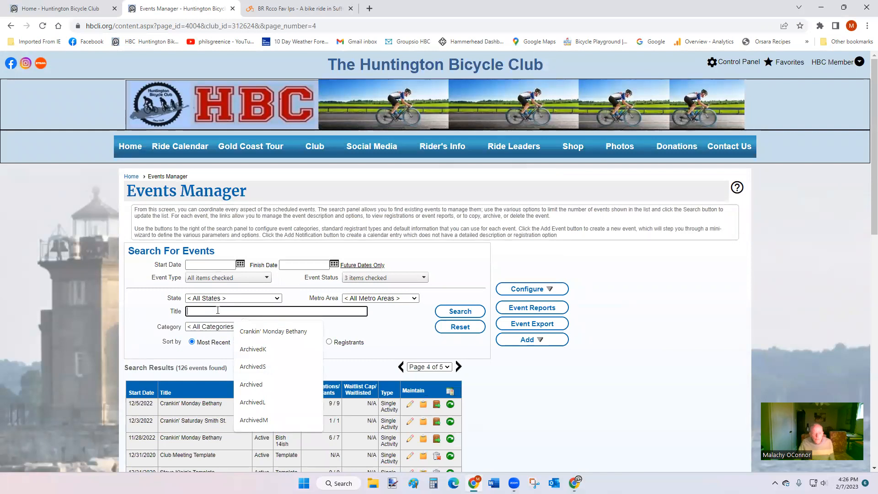
left_click(156, 309)
left_click(195, 310)
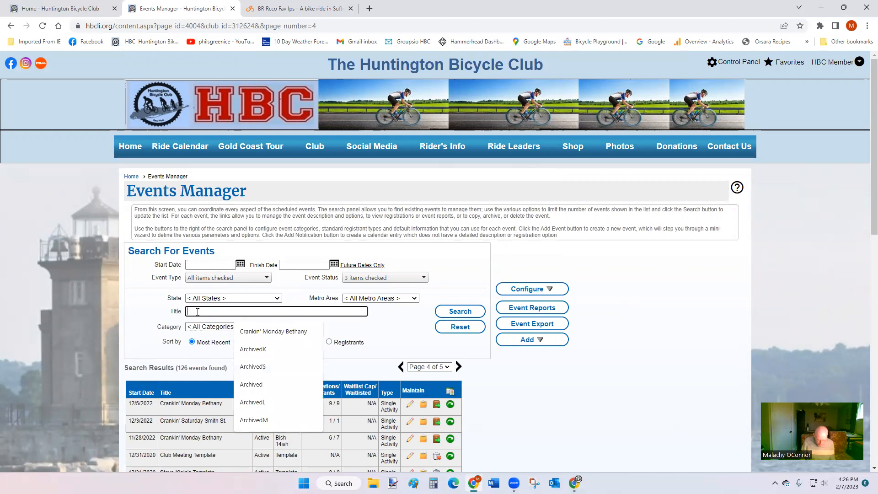
type("malachy")
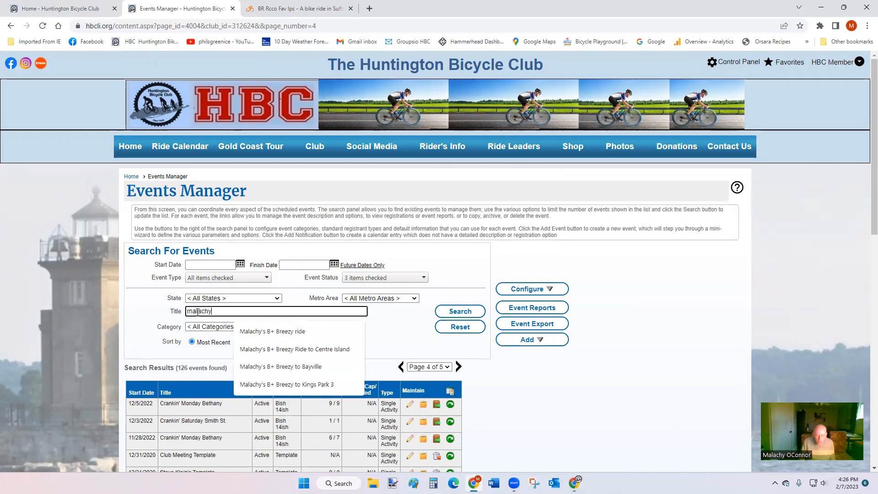
left_click(400, 328)
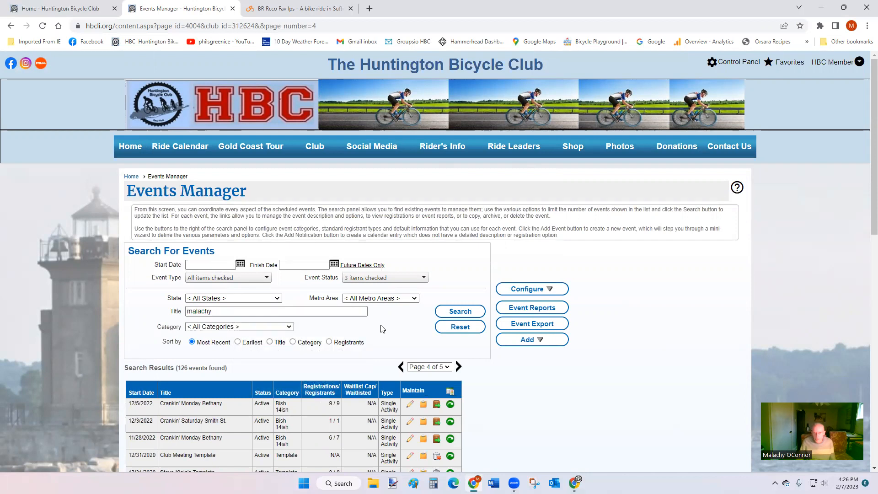
left_click(288, 326)
left_click(215, 465)
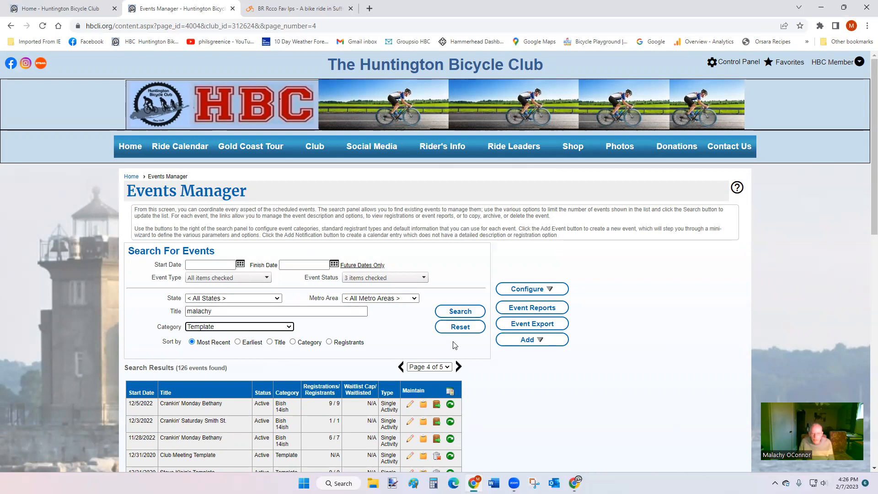
left_click(459, 311)
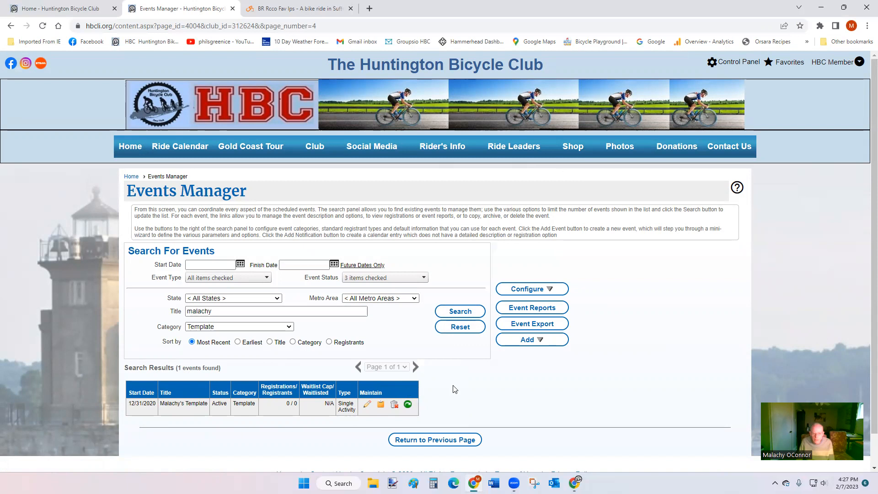
Review the categories available for the event search without changing the Template selection.
scroll(453, 386, "down", 1)
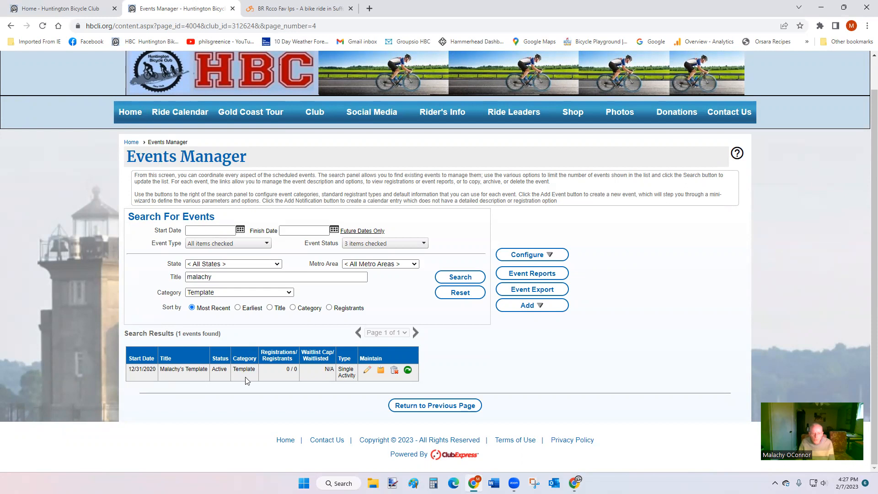
left_click(287, 294)
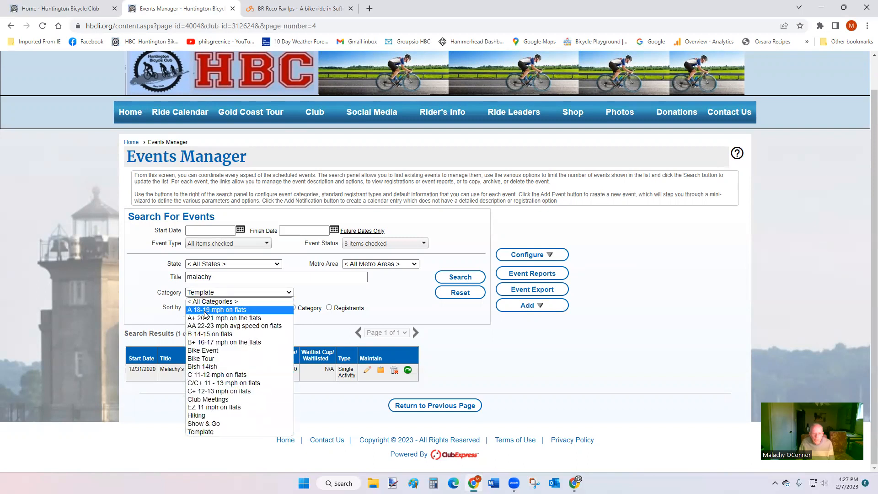
left_click(392, 298)
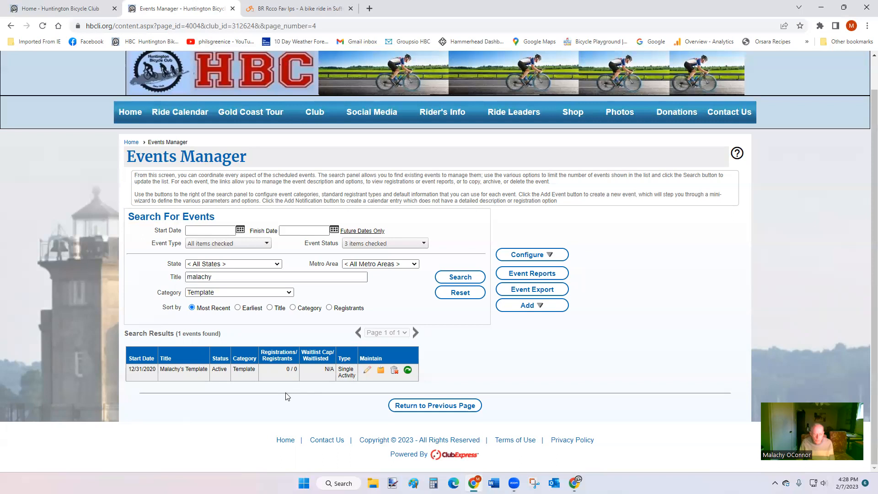
Start a copy of the template event and replace "Template" in its title with "B+ St. Roccos fromSmith St.".
left_click(381, 369)
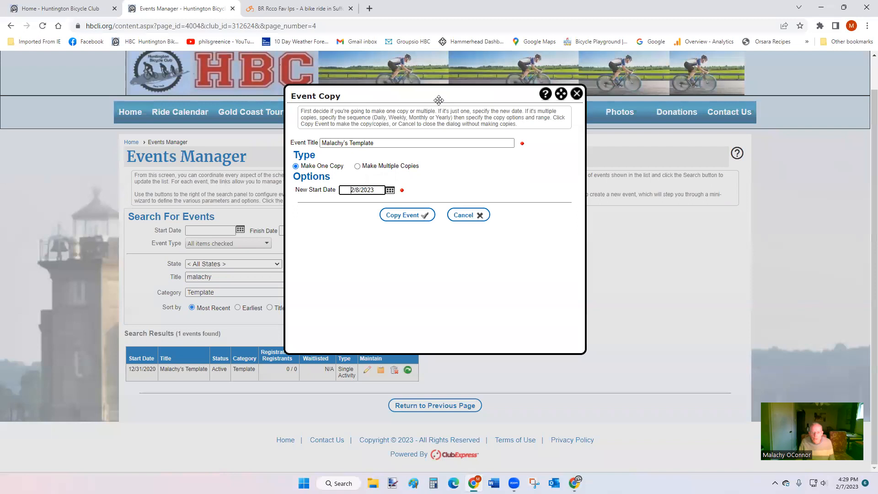
left_click_drag(439, 100, 488, 217)
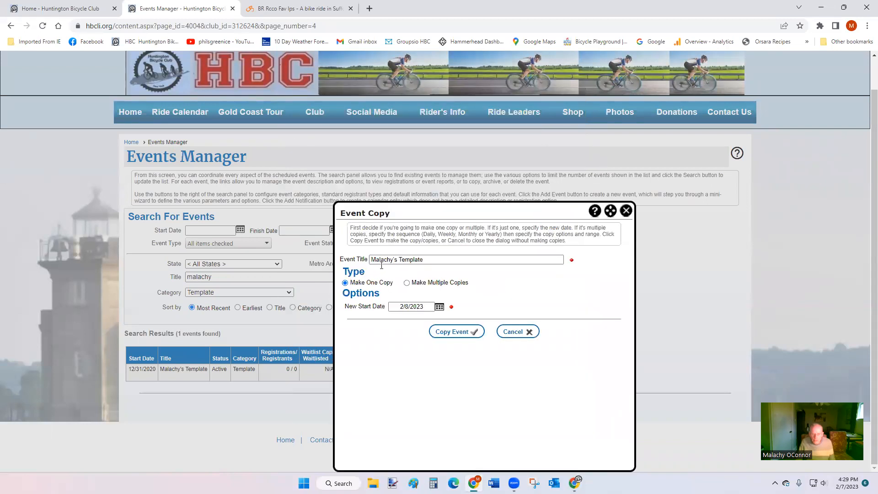
left_click(455, 261)
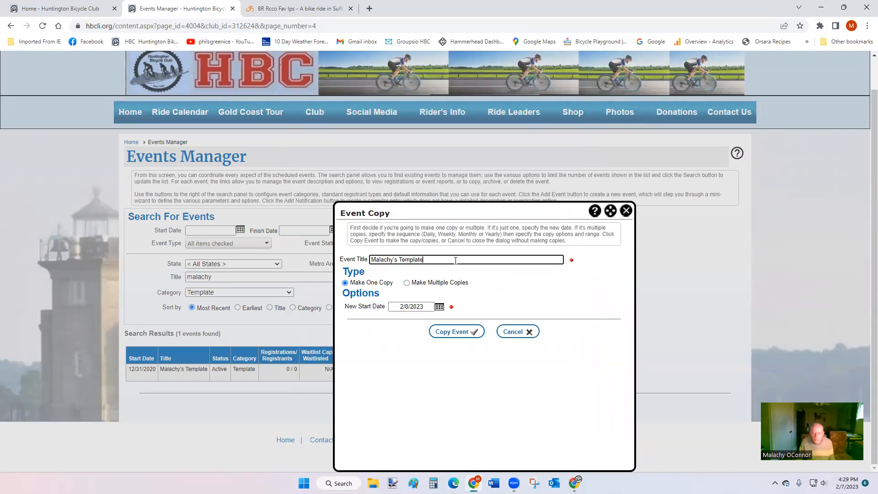
key("BackSpace")
key("BackSpace")
key("BackSpace")
key("BackSpace")
key("BackSpace")
key("BackSpace")
key("BackSpace")
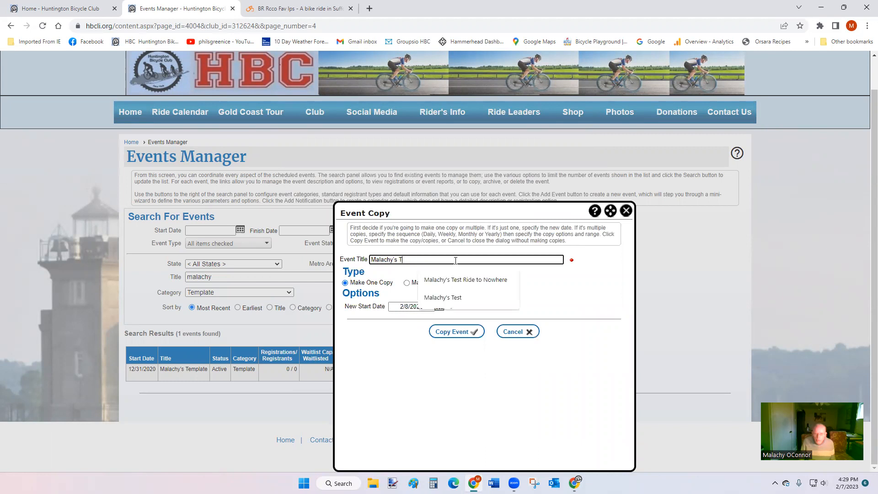
type("B+")
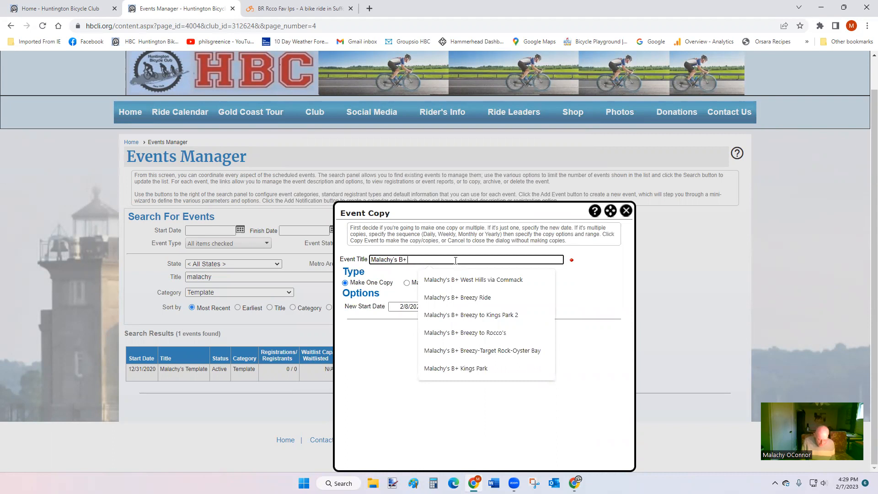
type(" St.")
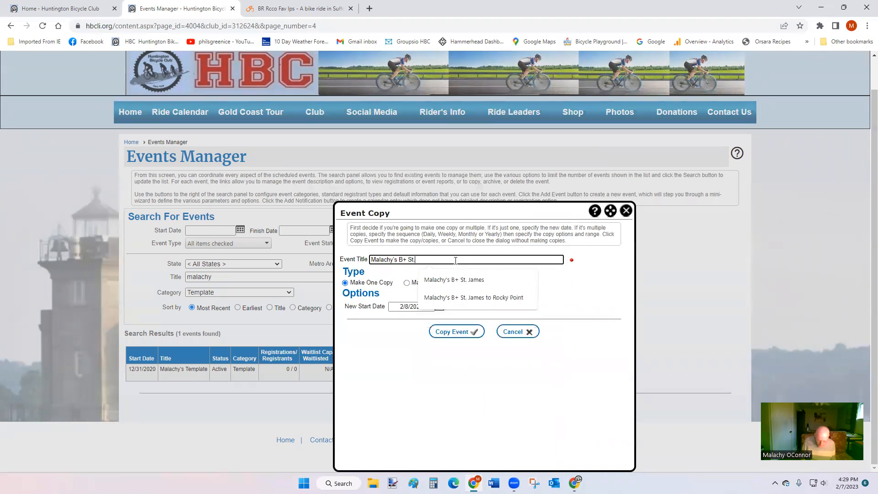
type(" Roccos from")
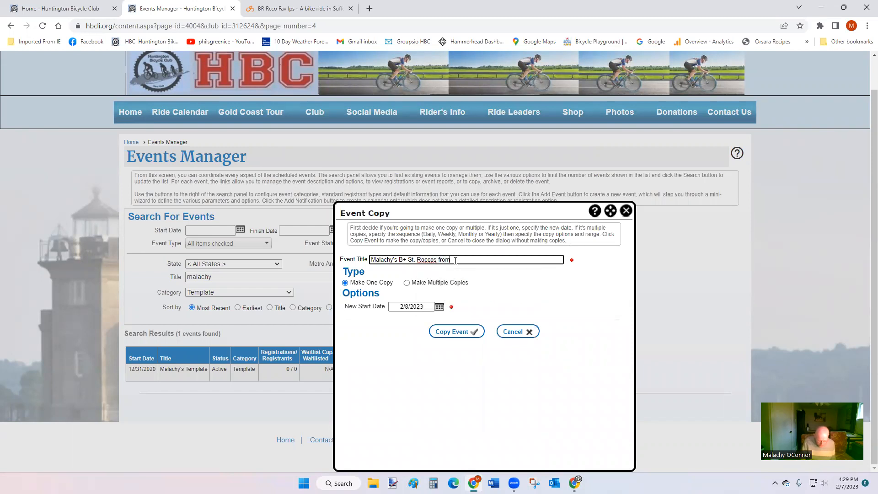
type("Suith St.")
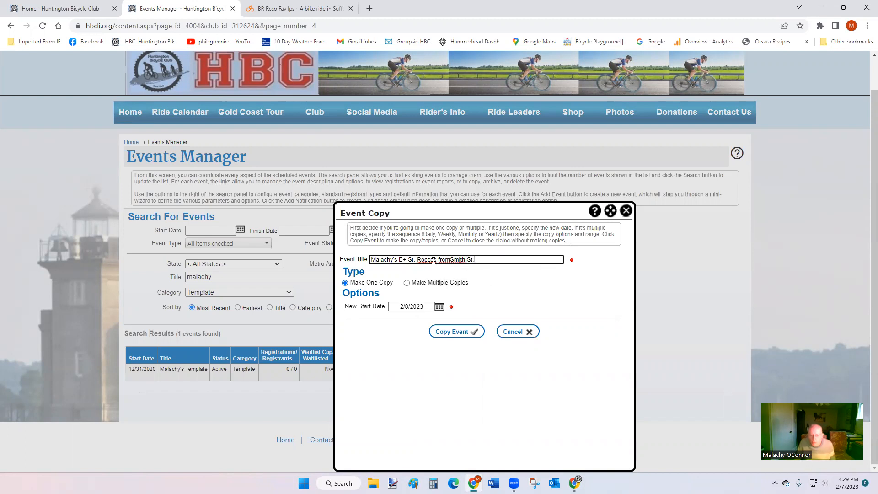
Correct the copy's title by adding the apostrophe in "Rocco's" and removing "from" before "Smith St.".
type("'")
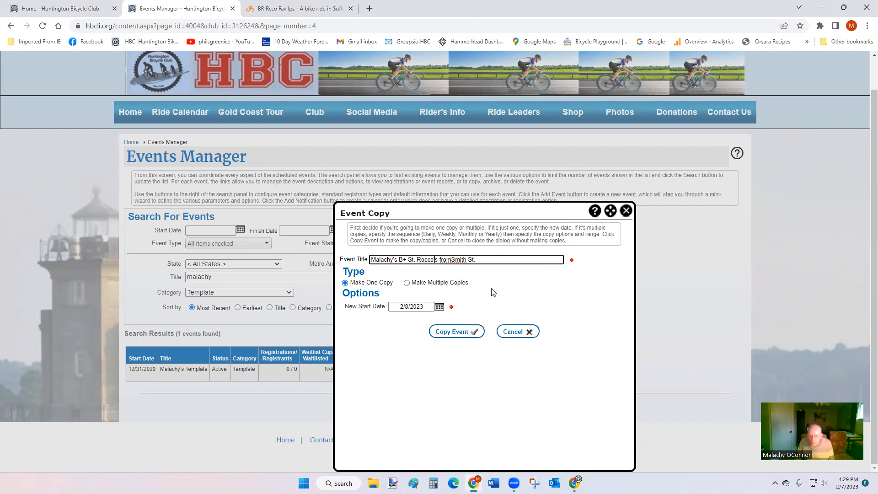
left_click(451, 261)
key("BackSpace")
key("BackSpace")
key("BackSpace")
key("BackSpace")
left_click(505, 264)
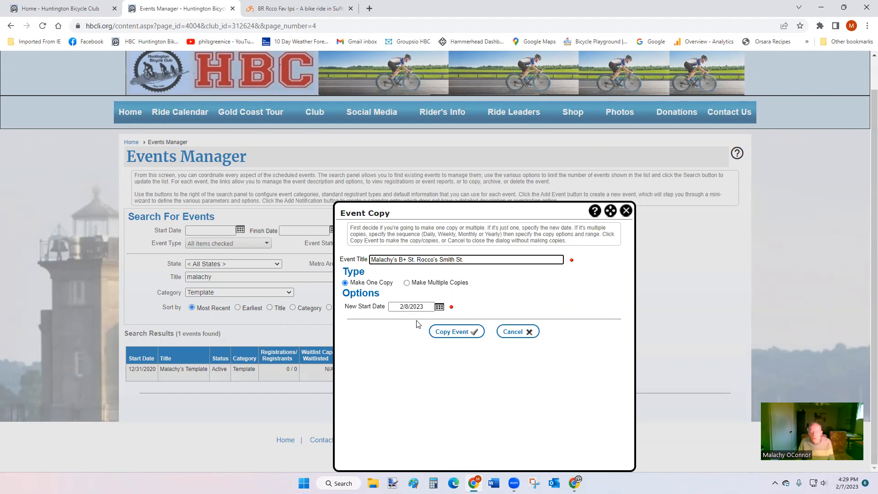
Set the copy's new start date to 05/06/2023 and create the single event copy.
left_click(440, 307)
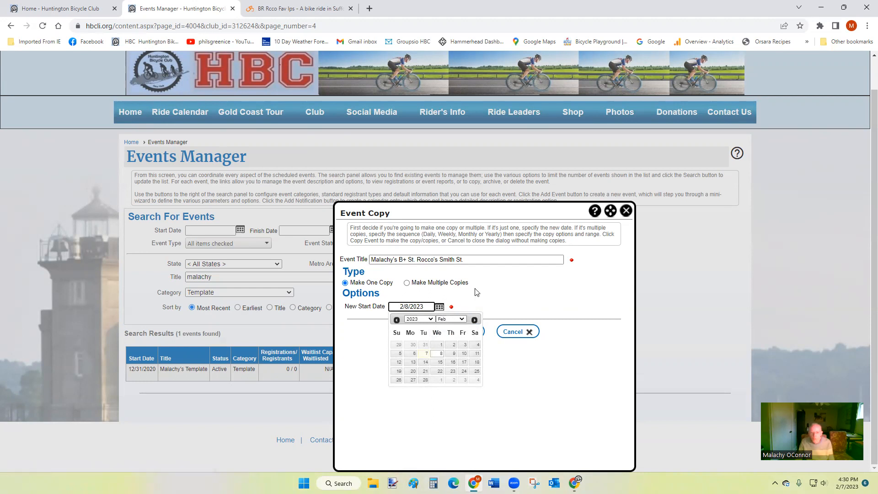
left_click(451, 319)
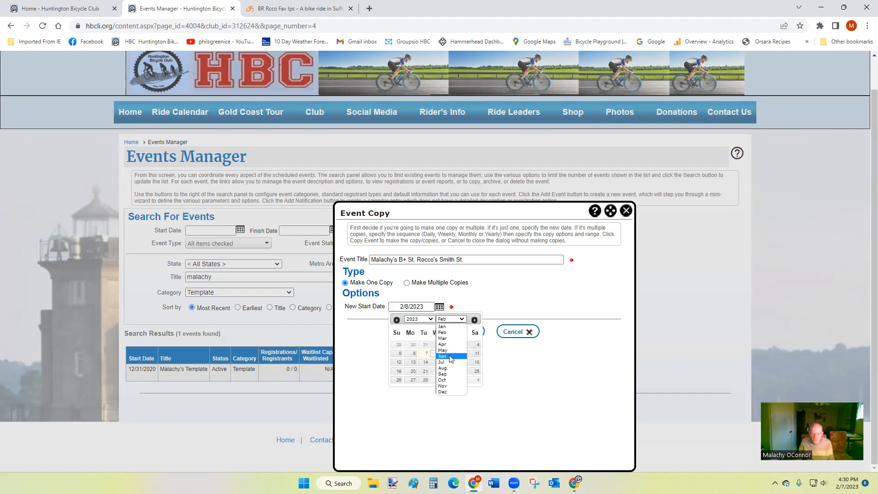
left_click(450, 350)
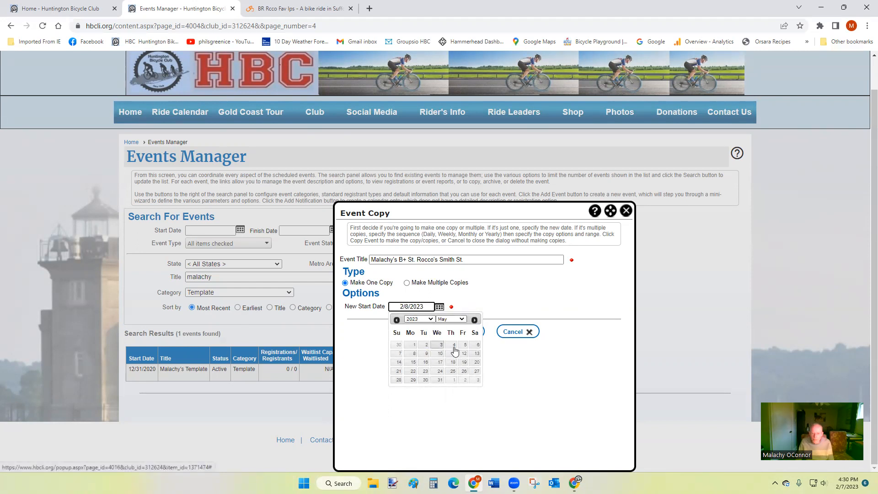
left_click(477, 345)
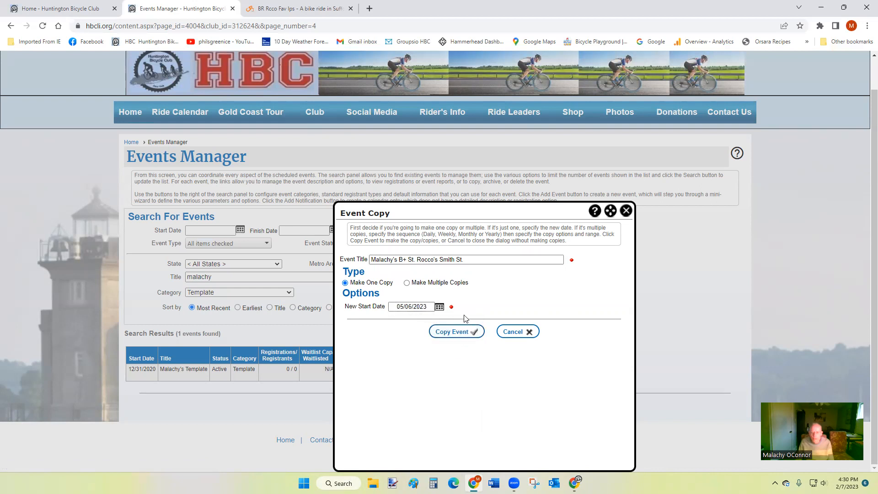
left_click(461, 338)
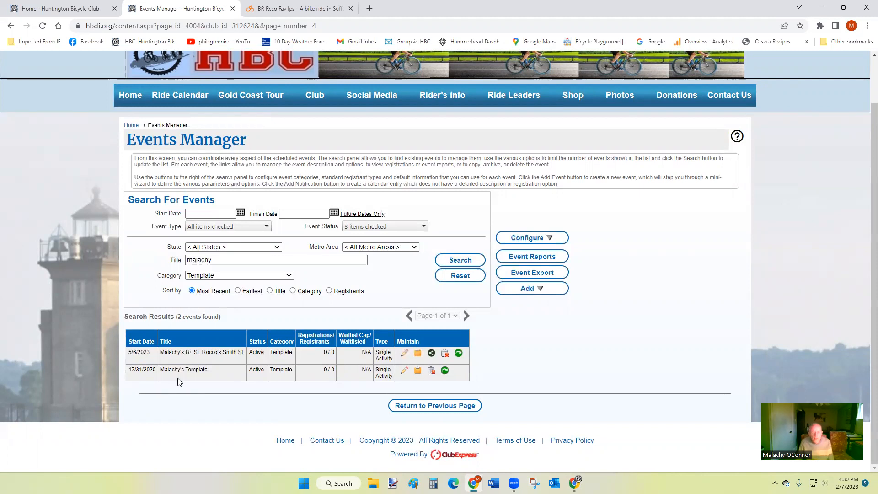
Open the new 5/6/2023 event from the search results and bring up its basic information for editing.
left_click(403, 353)
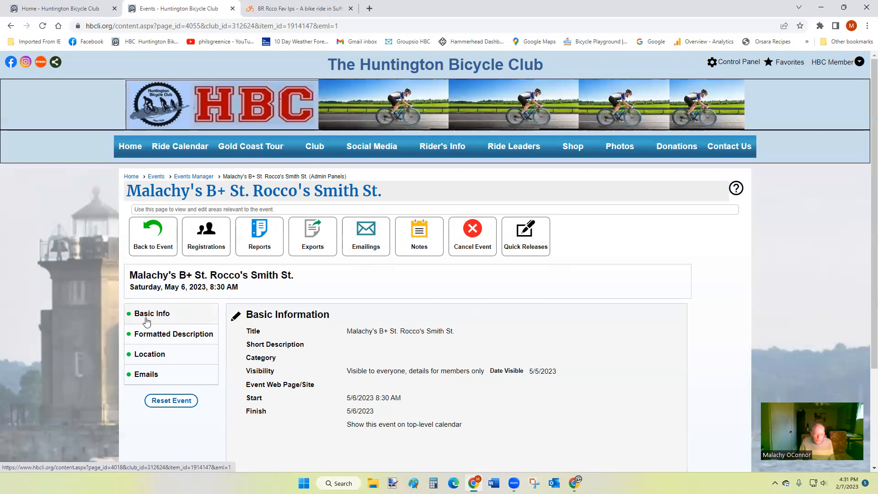
scroll(184, 311, "down", 1)
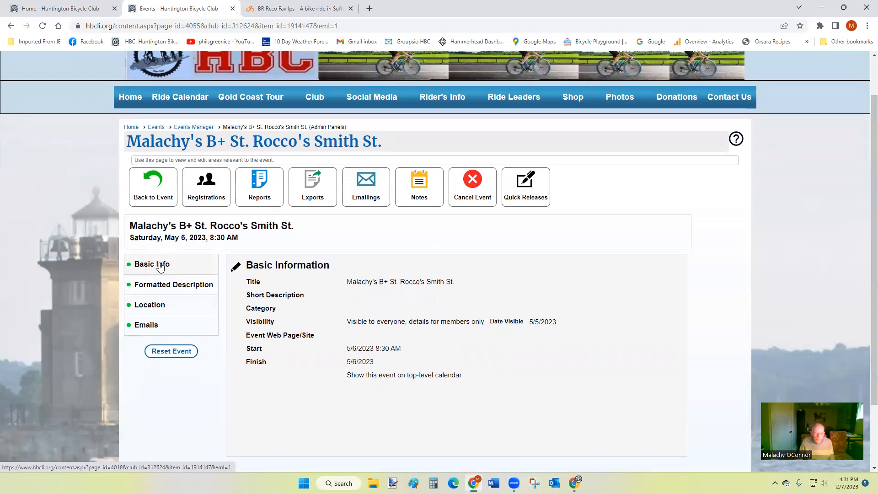
left_click(151, 289)
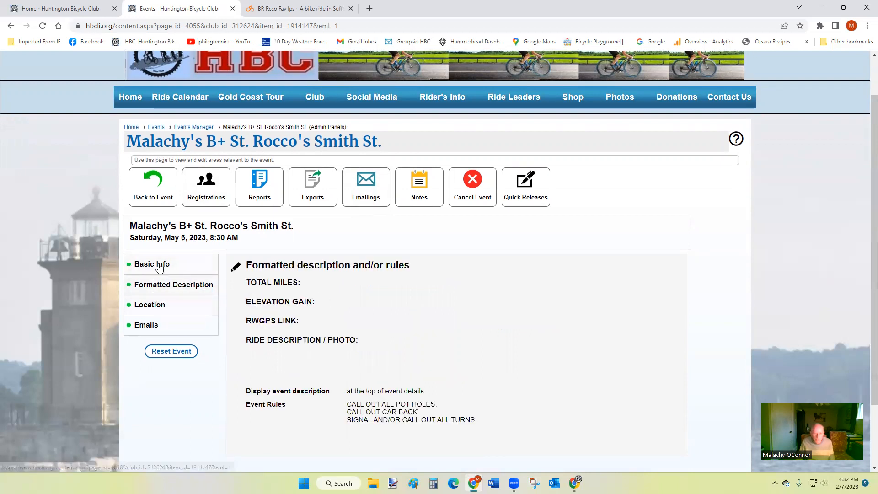
left_click(188, 270)
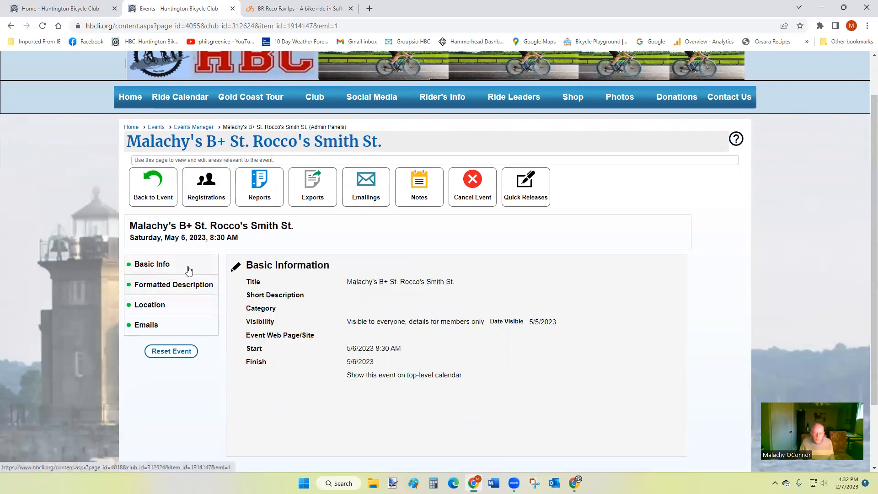
left_click(234, 269)
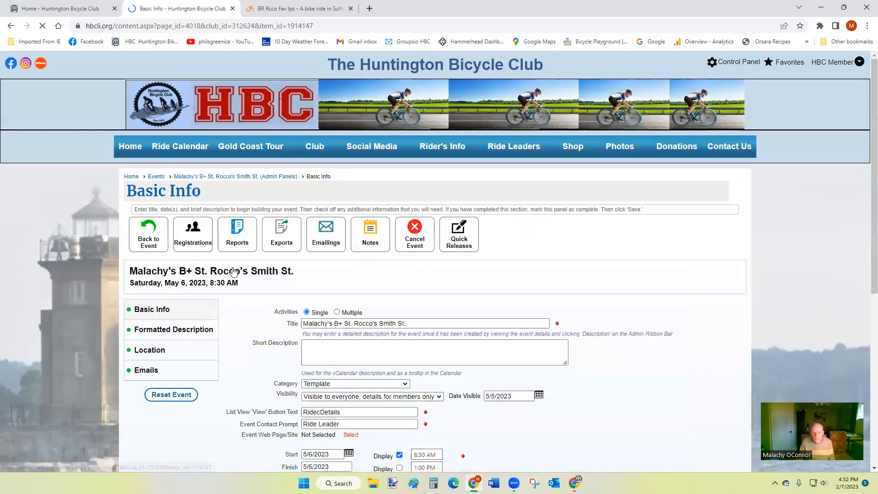
scroll(429, 306, "down", 2)
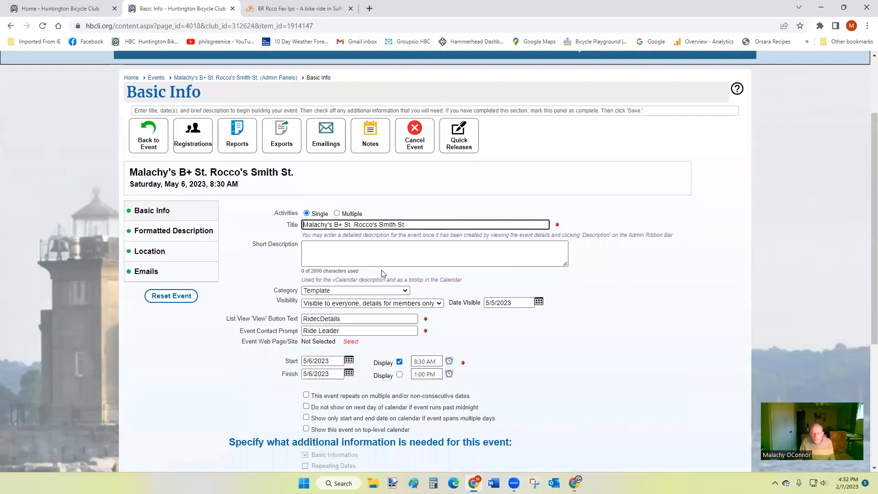
Copy the event's full title into its short description.
left_click_drag(406, 224, 292, 224)
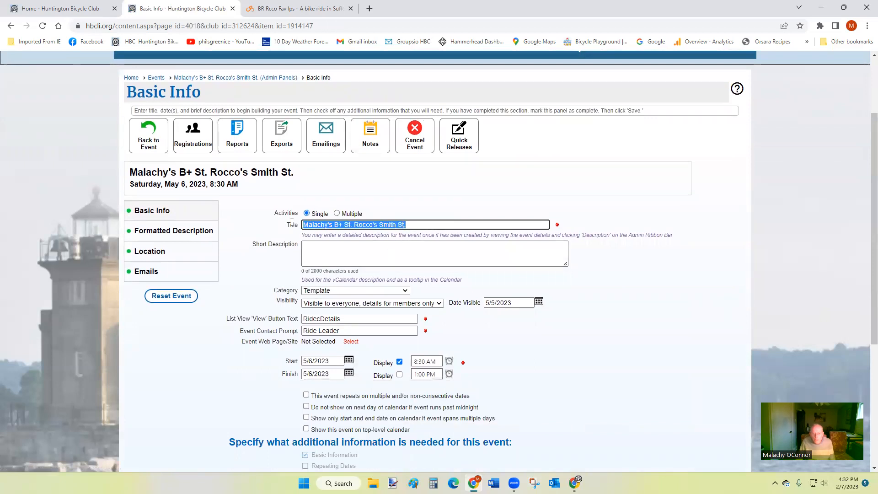
right_click(318, 229)
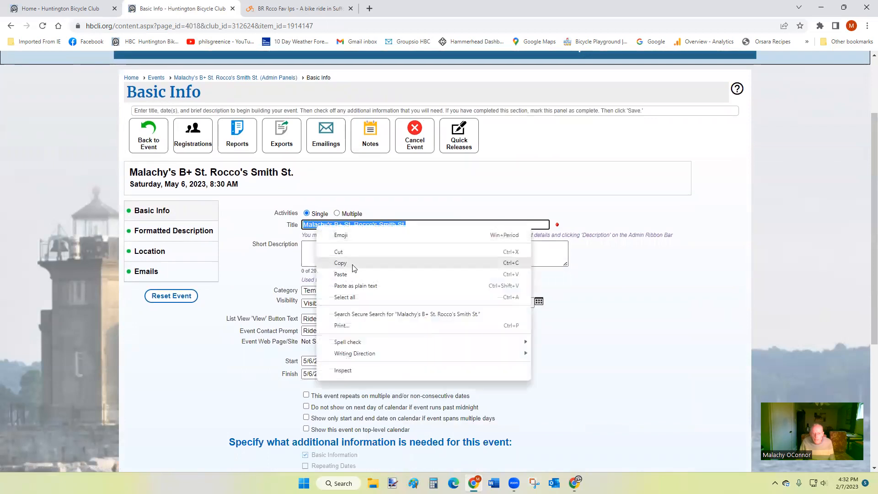
left_click(341, 290)
left_click(332, 253)
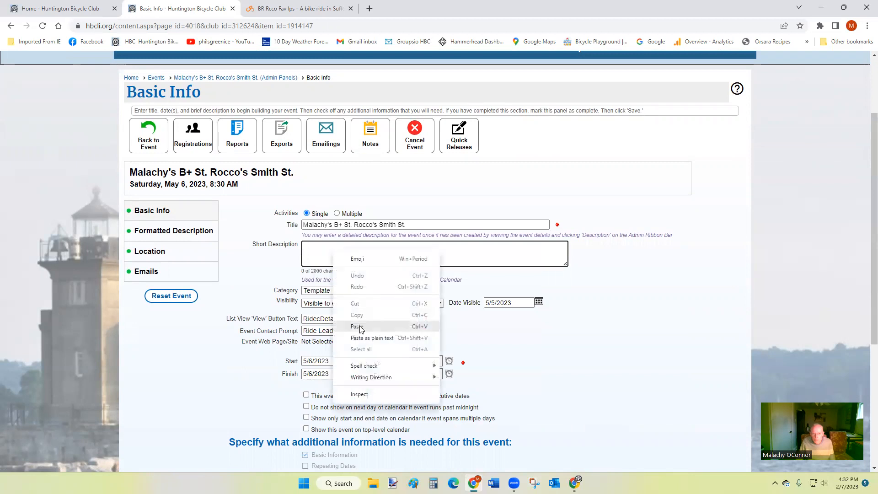
left_click(386, 326)
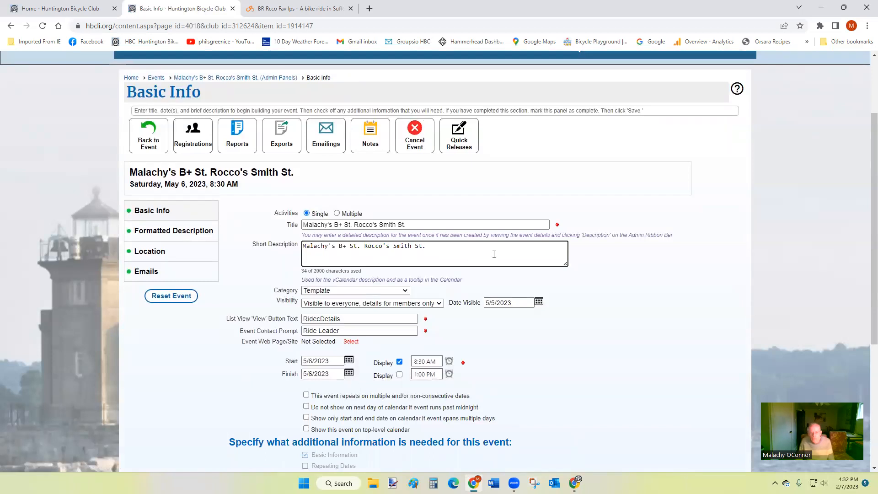
Change the event's category to "B+ 16-17 mph on the flats".
scroll(494, 254, "down", 1)
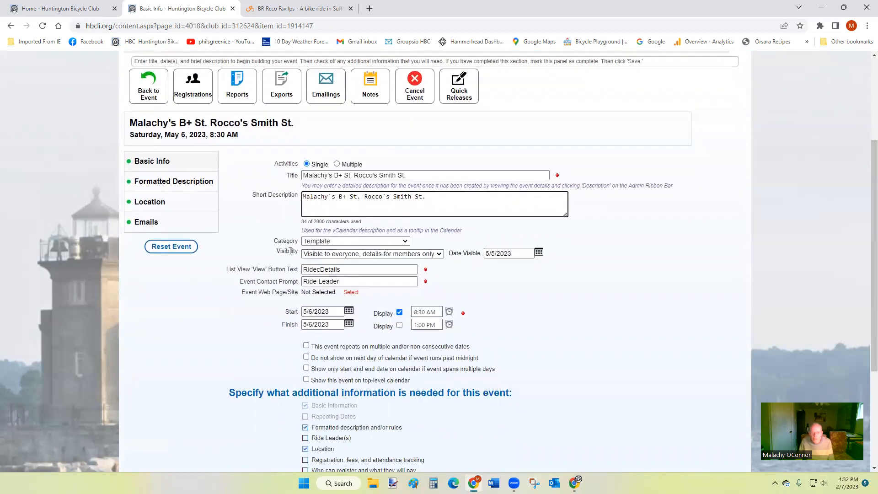
left_click(405, 242)
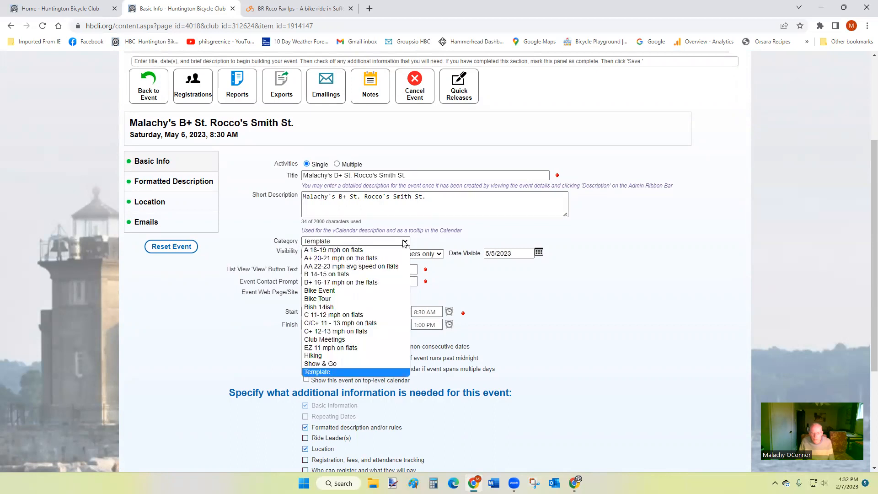
left_click(367, 282)
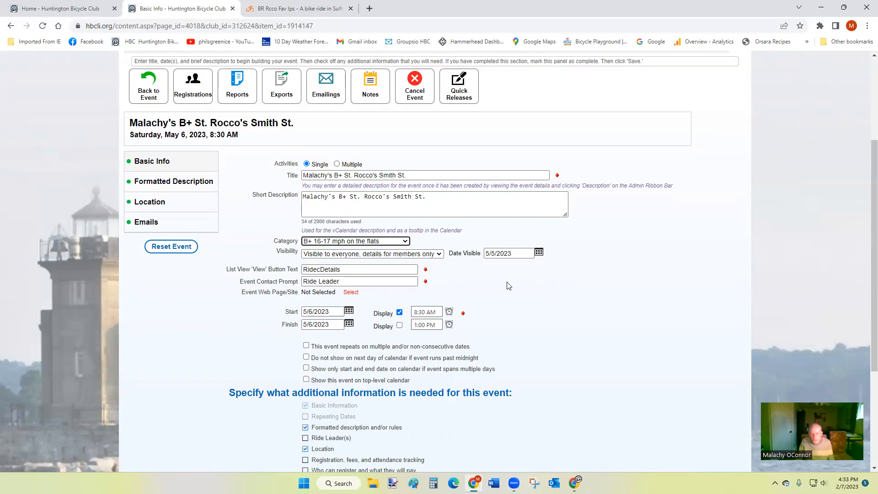
Set the event's start time to 9:00 AM and save the basic information.
scroll(508, 286, "down", 1)
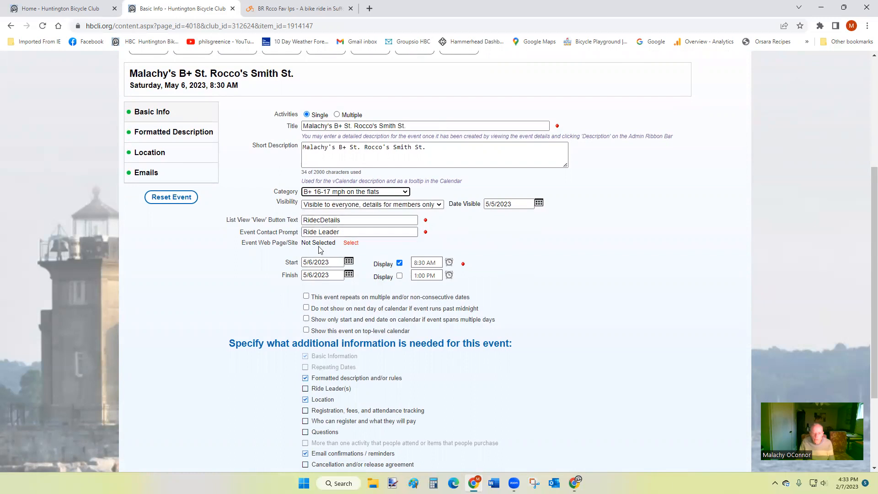
scroll(279, 275, "down", 1)
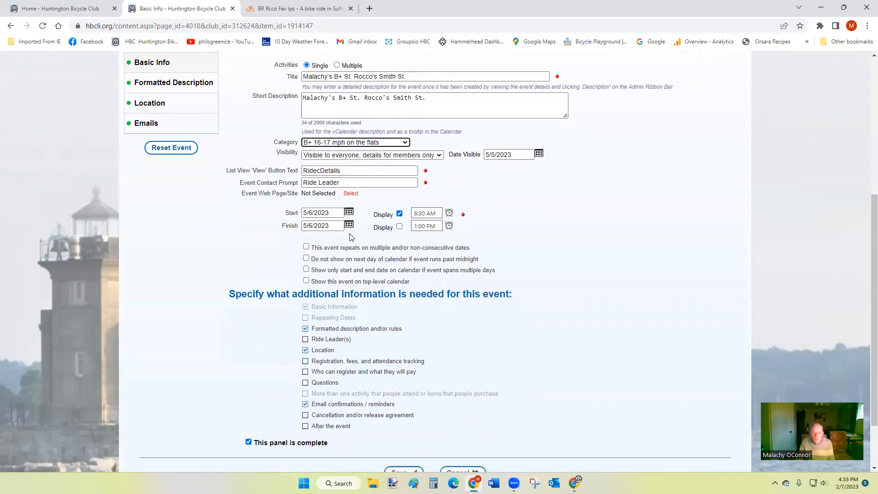
left_click(450, 213)
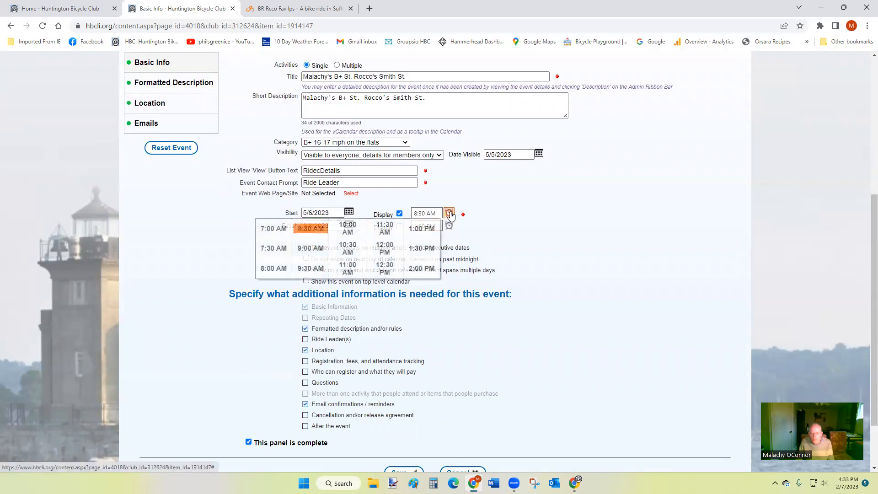
left_click(316, 251)
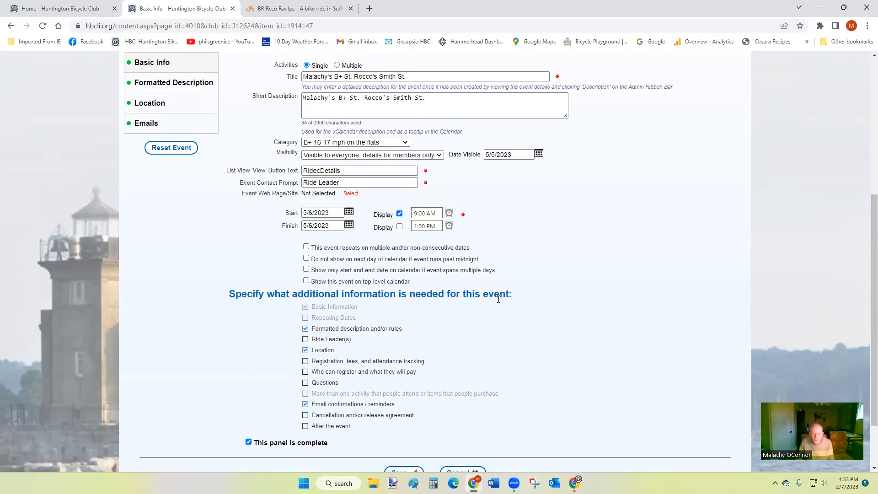
scroll(498, 300, "down", 2)
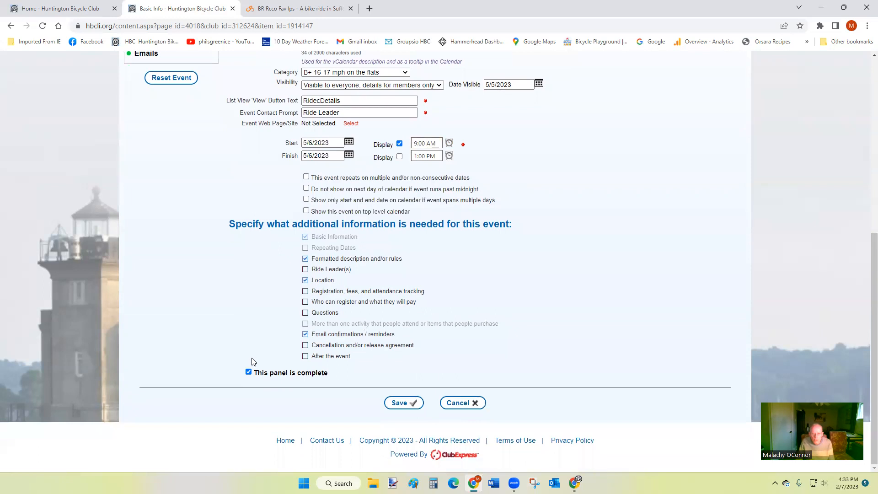
left_click(401, 406)
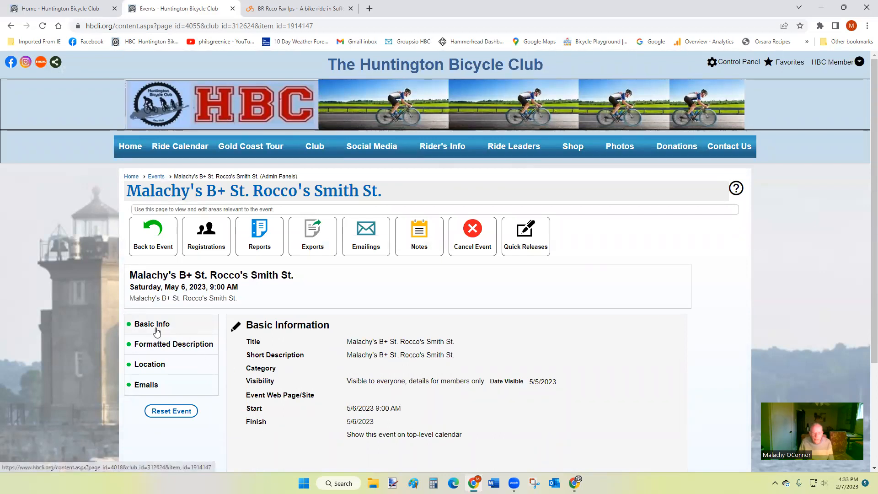
Open the event's formatted description for editing and enter 45 total miles and an elevation gain of 1800.
left_click(156, 345)
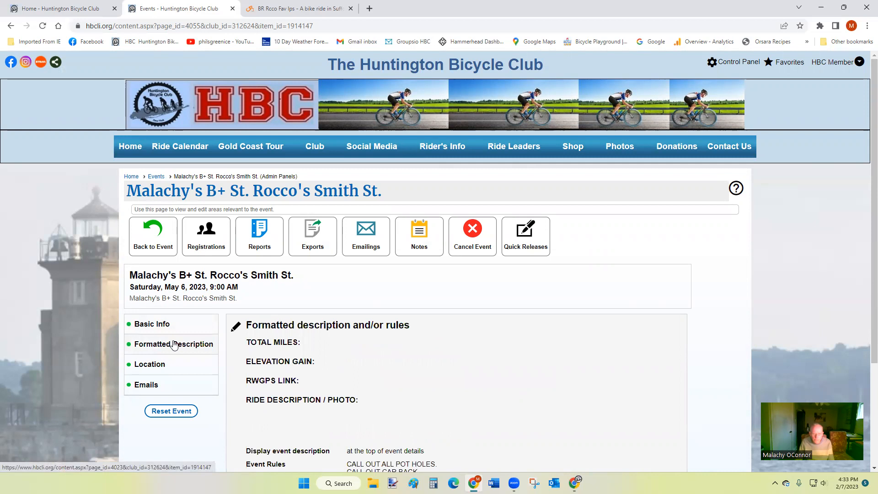
left_click(236, 330)
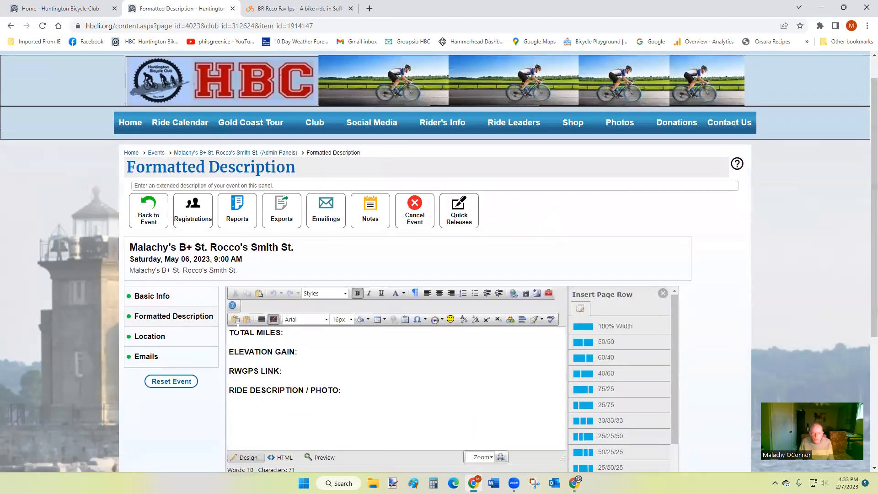
scroll(237, 326, "down", 2)
left_click(330, 256)
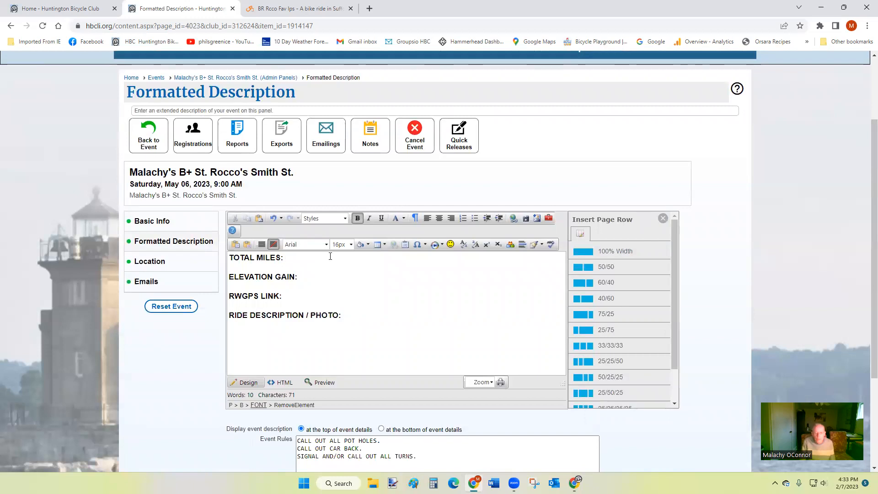
type("5")
left_click(337, 281)
type("1800")
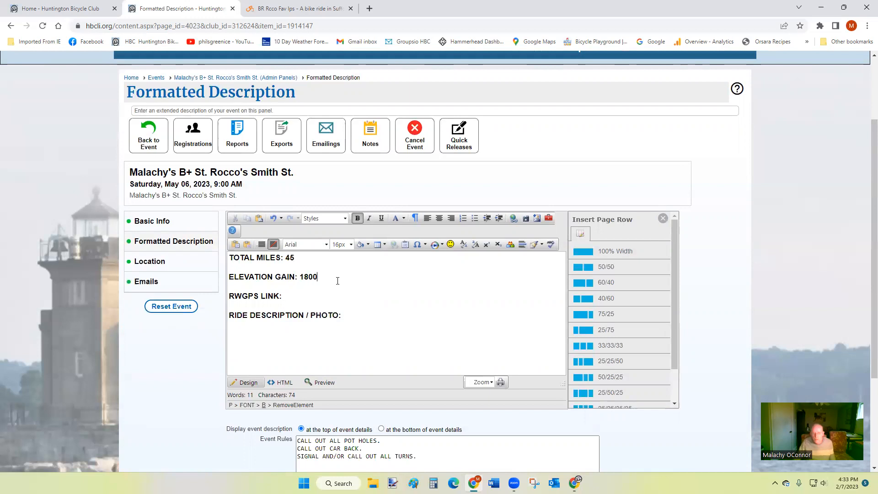
Copy the web address of the BR Rcco Fav Ips route from Ride with GPS and return to the event description.
left_click(309, 296)
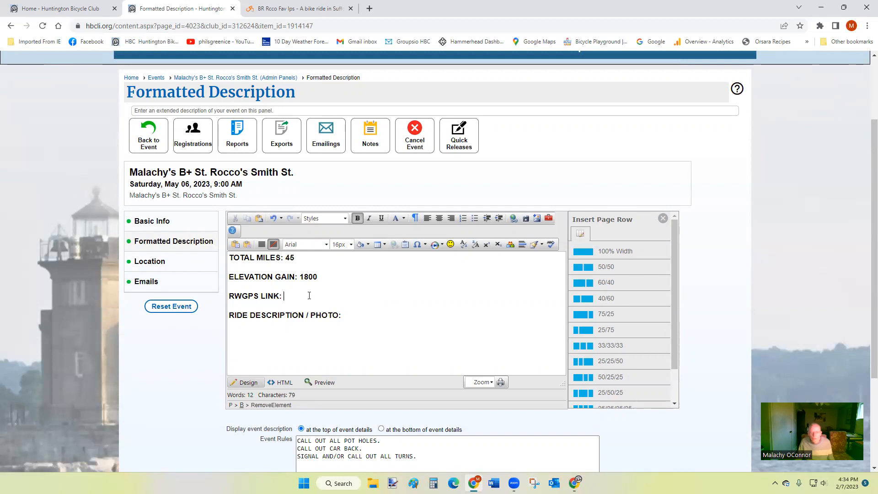
left_click(294, 10)
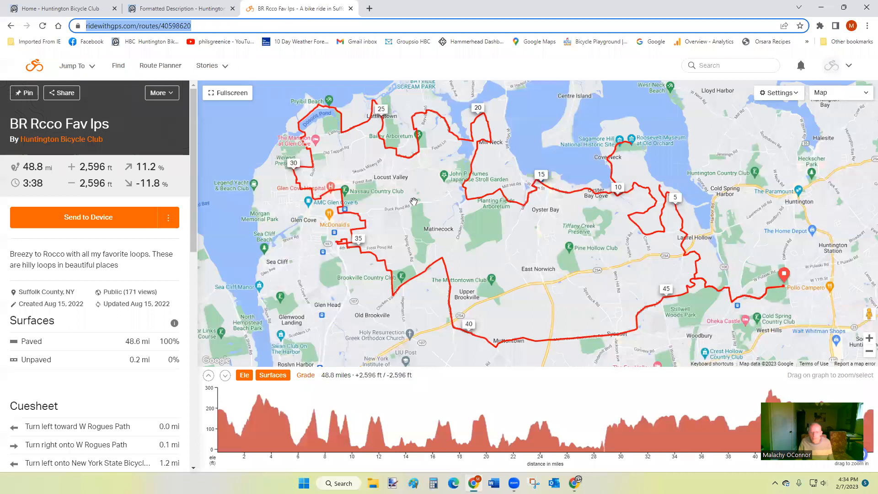
right_click(142, 27)
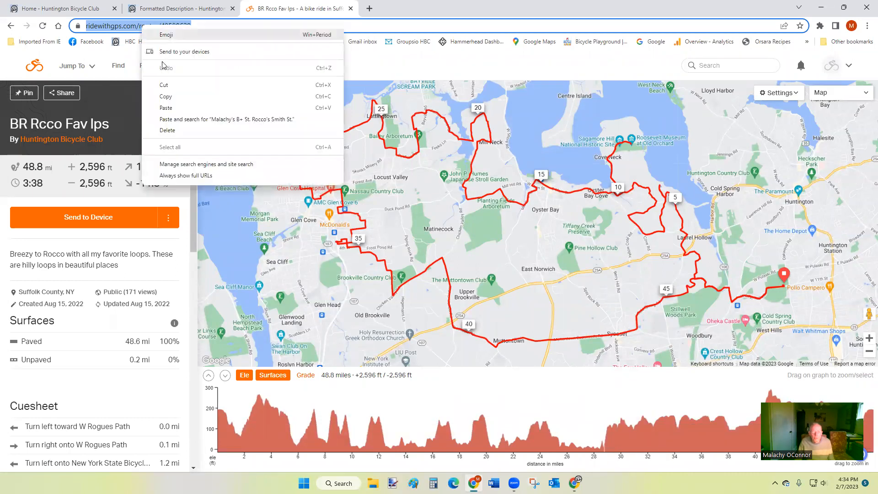
left_click(169, 96)
left_click(192, 12)
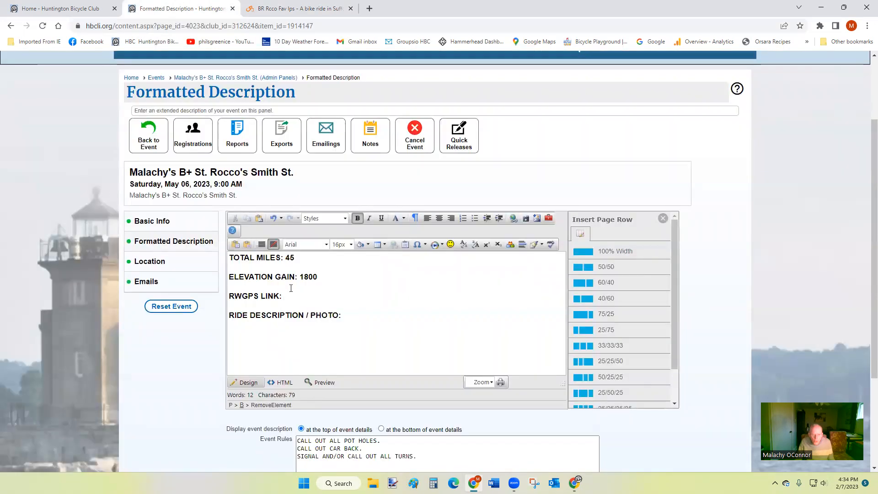
left_click(304, 294)
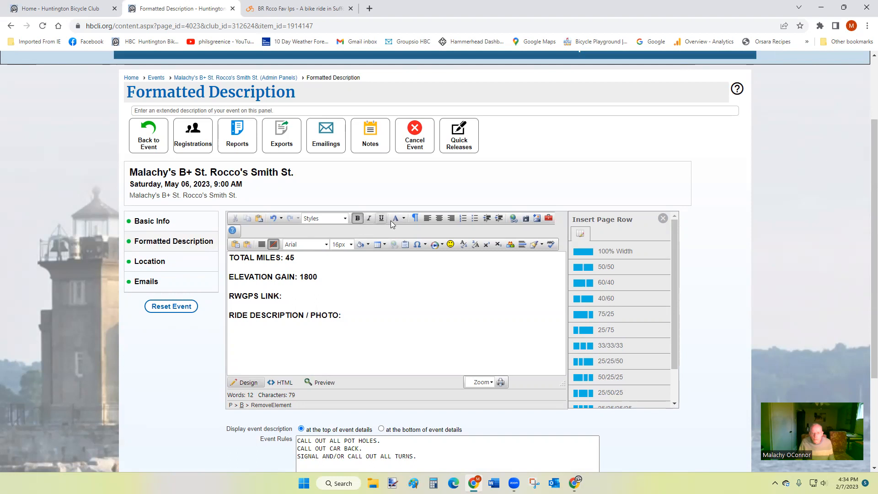
left_click(513, 220)
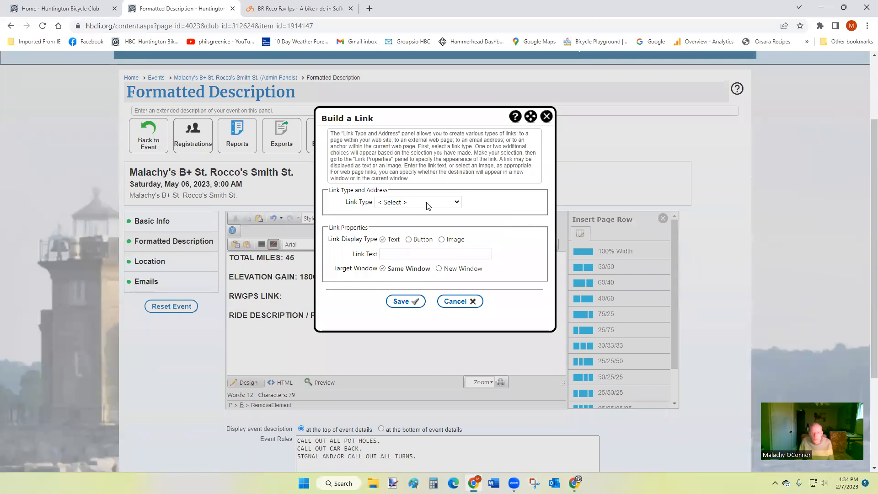
left_click(456, 204)
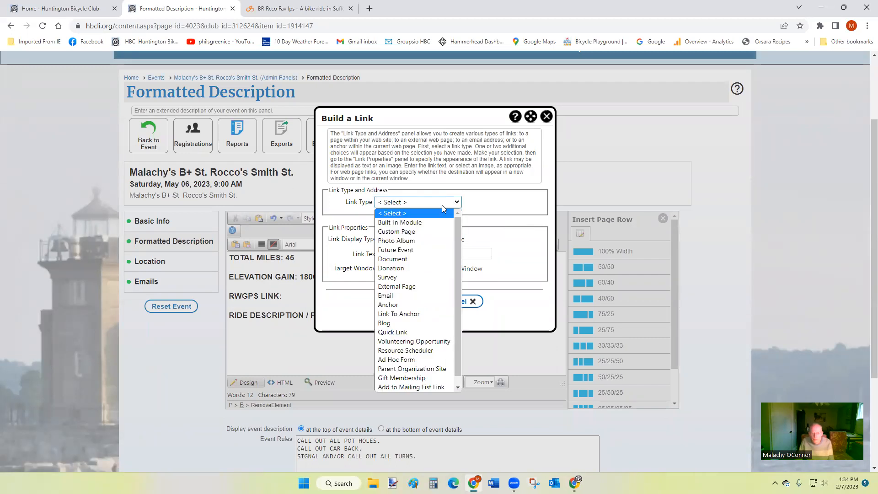
left_click(410, 288)
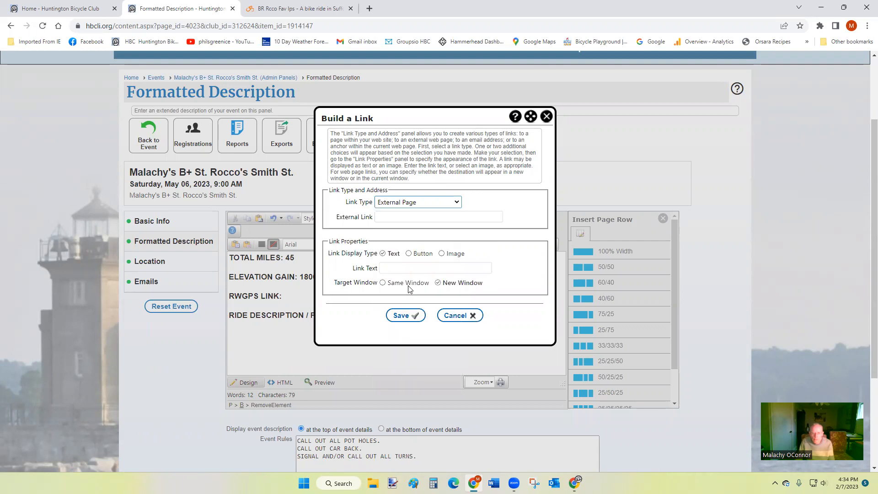
left_click(379, 216)
right_click(379, 216)
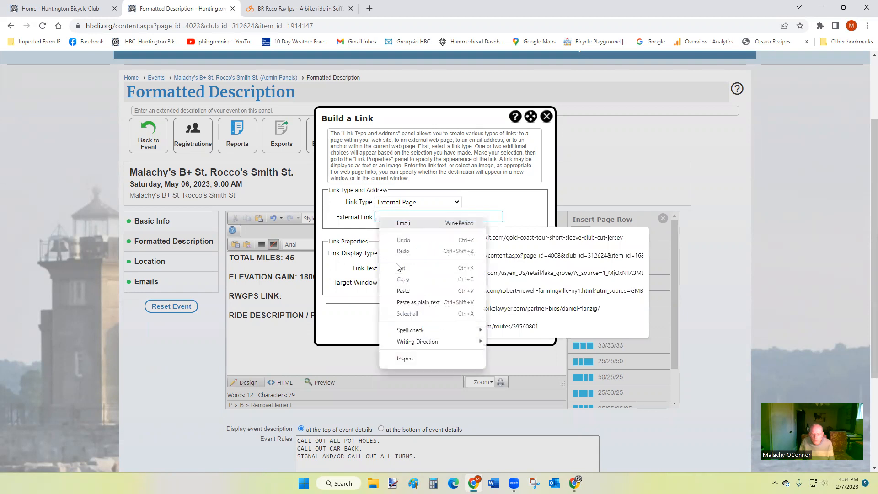
left_click(402, 288)
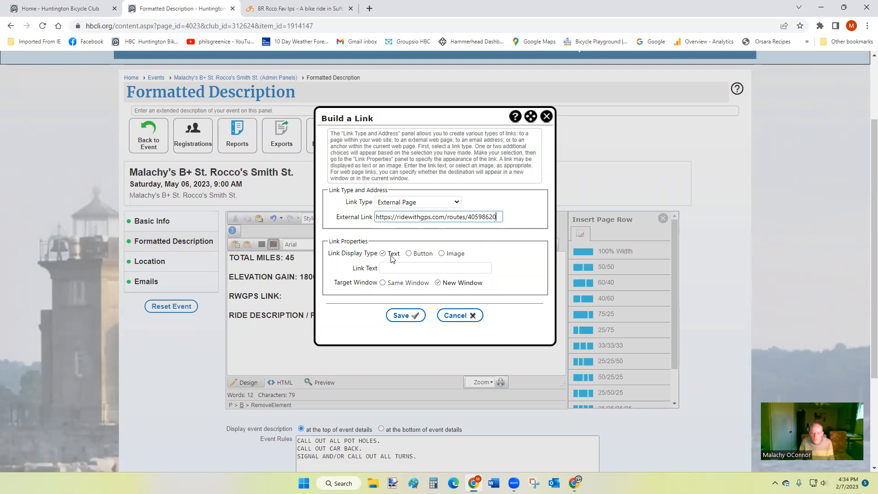
Display the link as a button with the text "RWGPS to St. Rocco"s" and save it into the description.
left_click(410, 255)
left_click(409, 255)
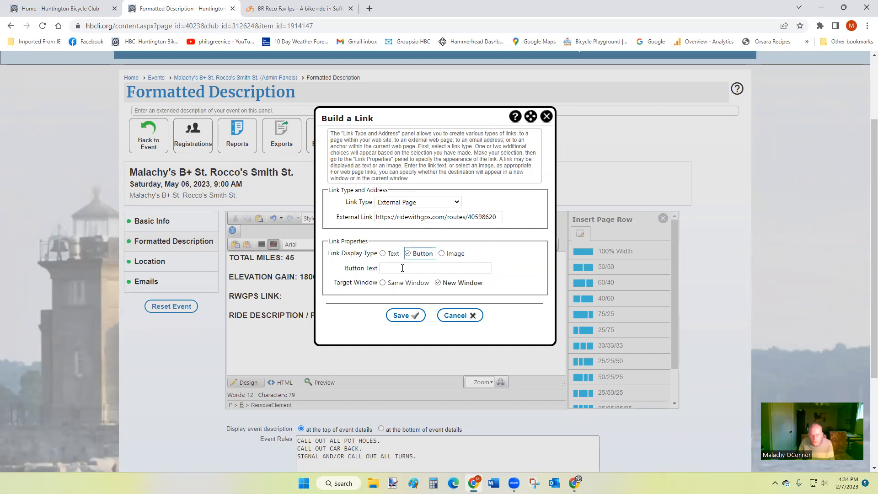
left_click(402, 268)
left_click(402, 268)
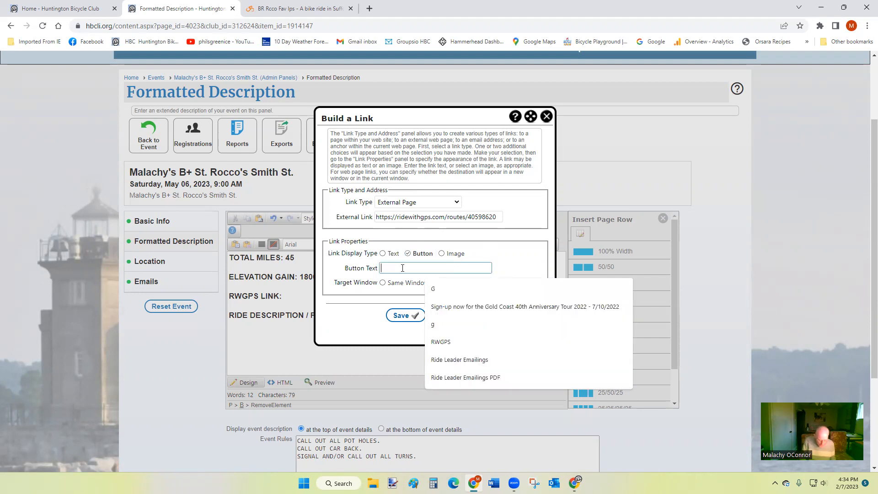
type("RW")
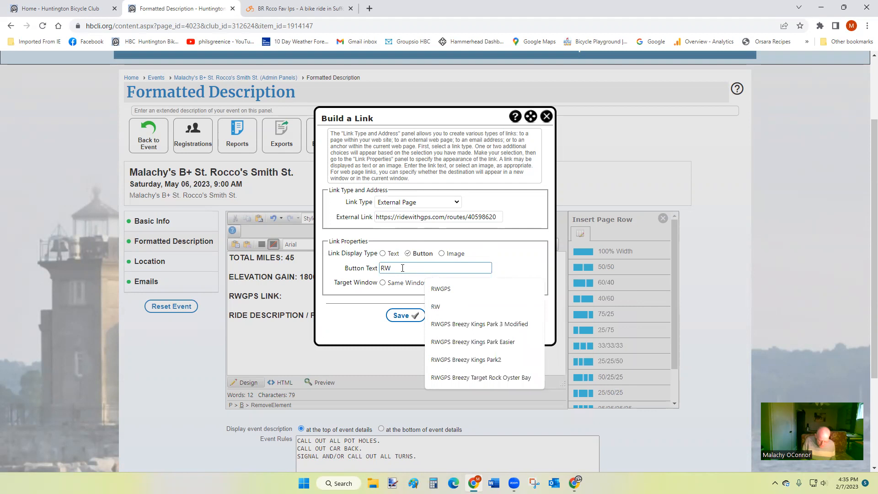
type("GPS")
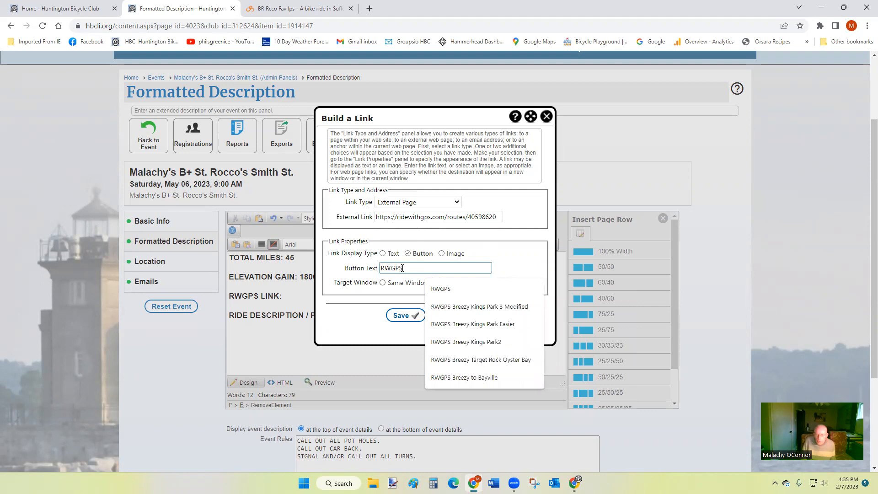
type(" to St. Roc")
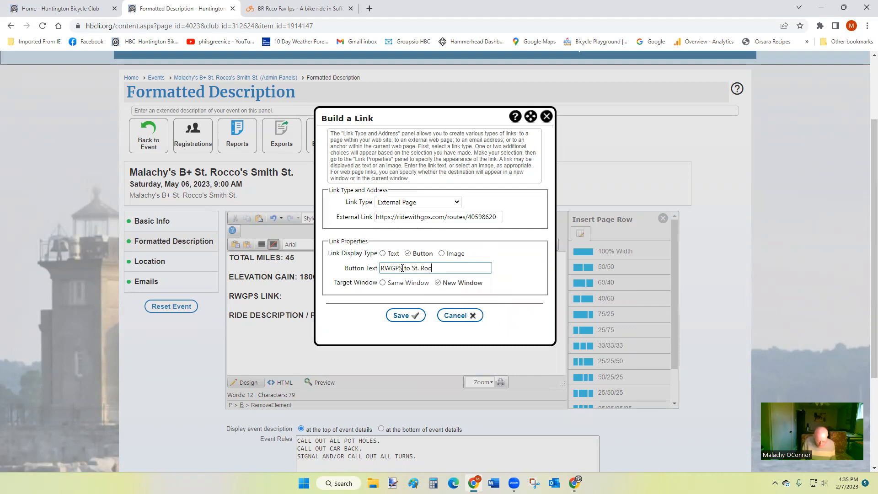
type("cos")
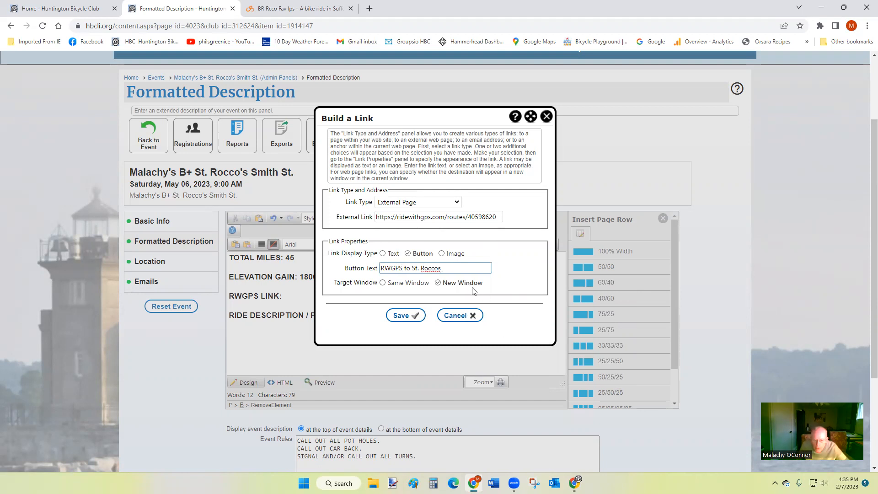
key("BackSpace")
type("\"s")
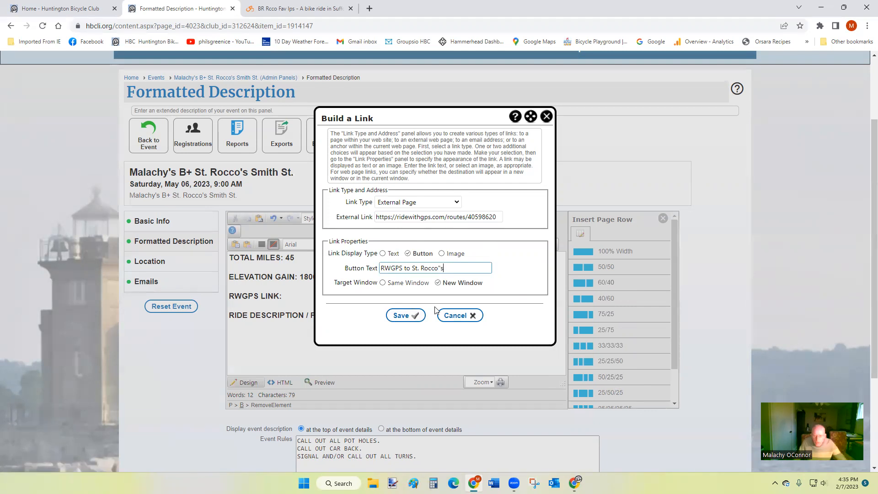
left_click(395, 315)
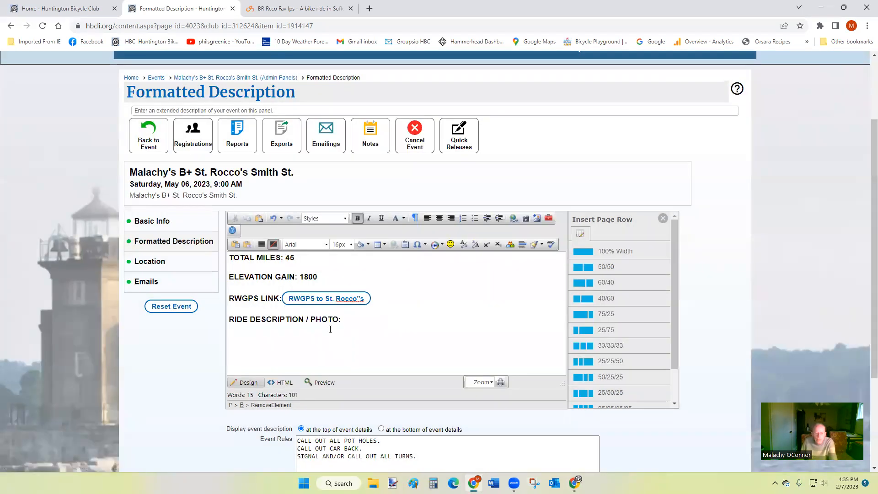
Add the line "Ride to St Rocco's" under the ride description heading, followed by a new empty line.
left_click(362, 319)
key("Return")
type("Ride")
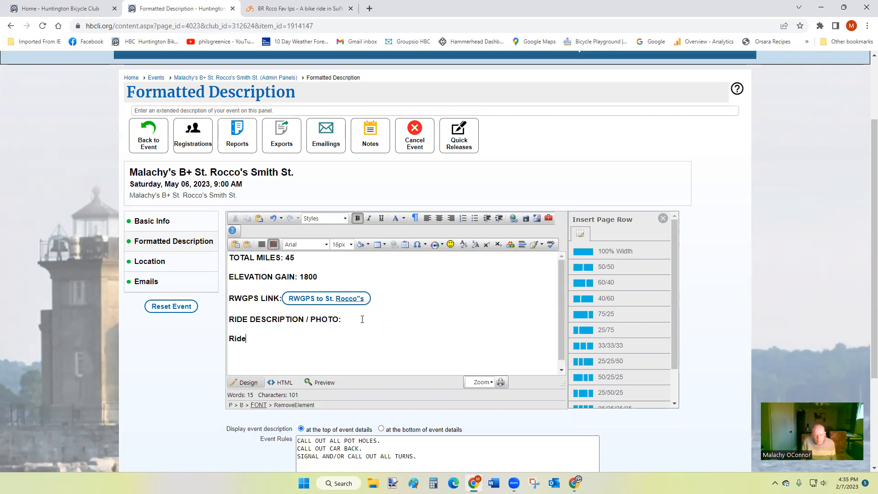
type(" to St ")
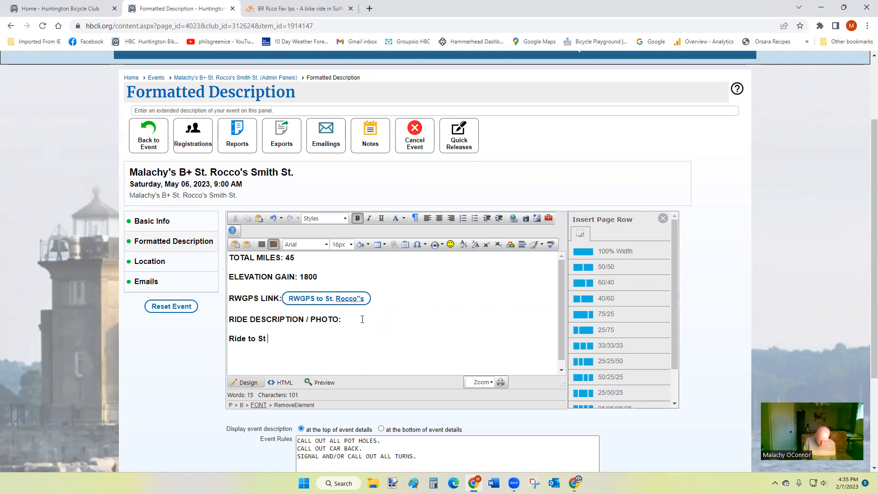
type("Rocc")
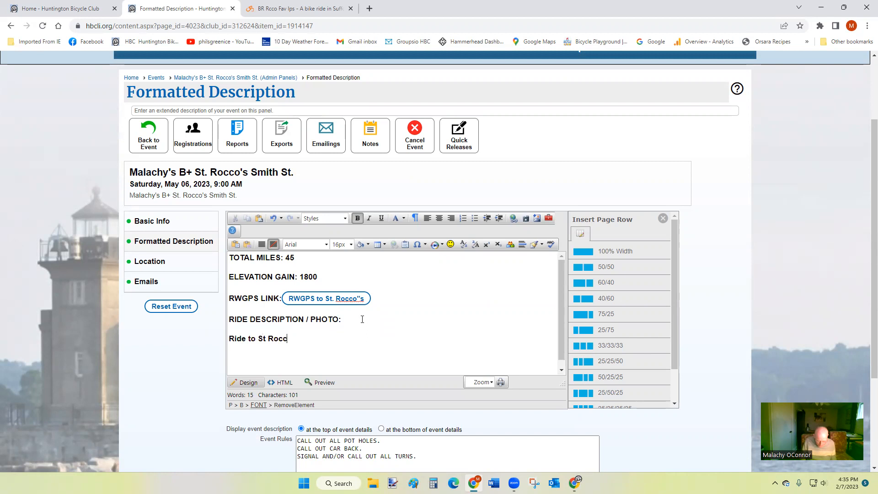
type("o's")
key("Return")
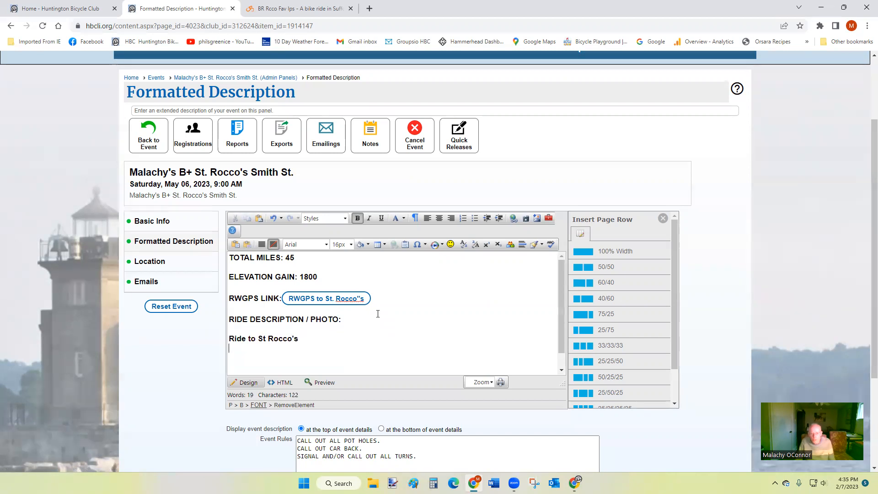
Start inserting a photo below the ride description text and list the photos tagged Location.
scroll(442, 308, "down", 2)
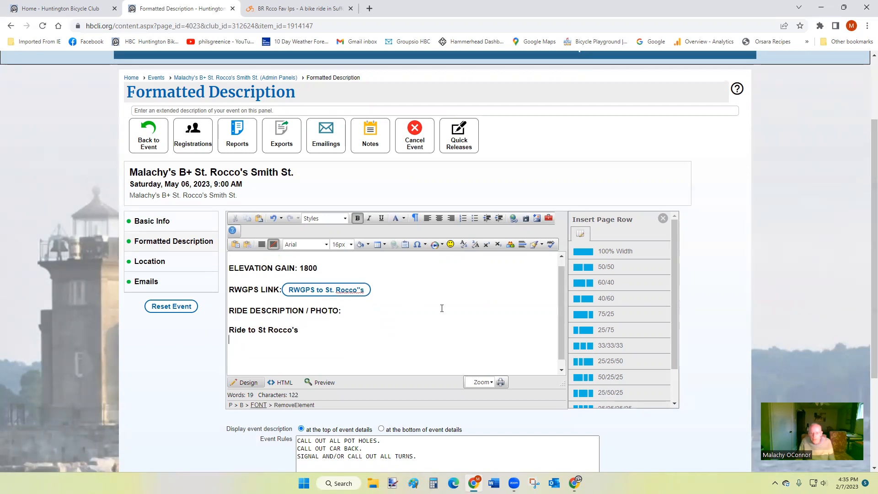
scroll(712, 279, "down", 2)
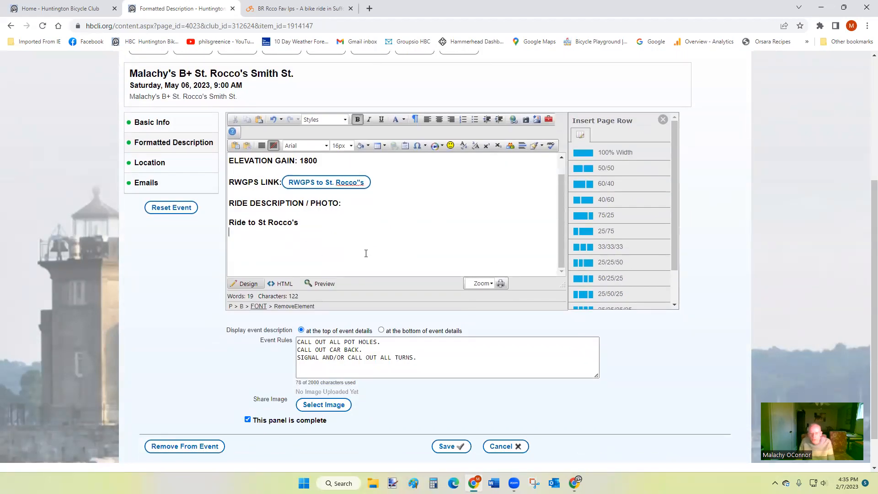
left_click(524, 121)
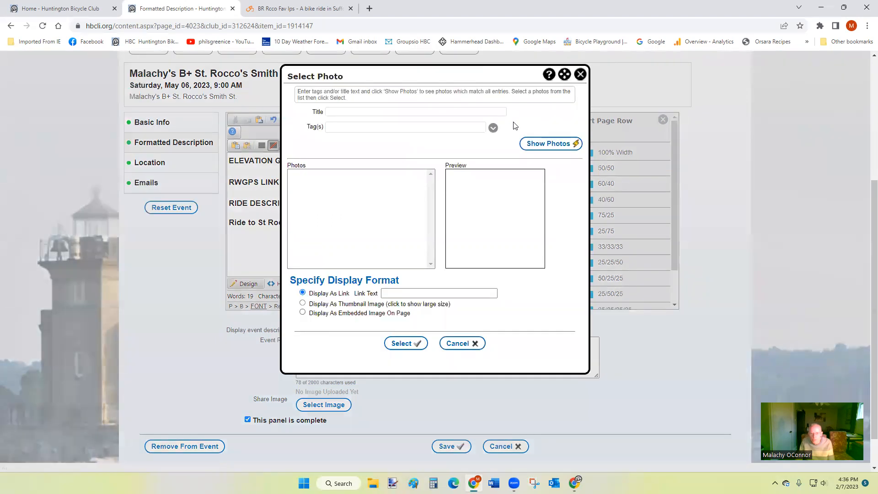
left_click(492, 129)
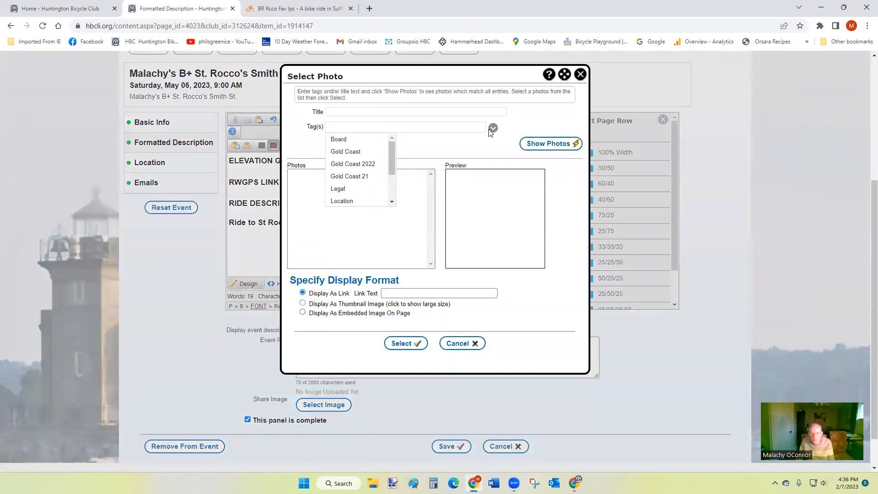
left_click(359, 202)
left_click(572, 151)
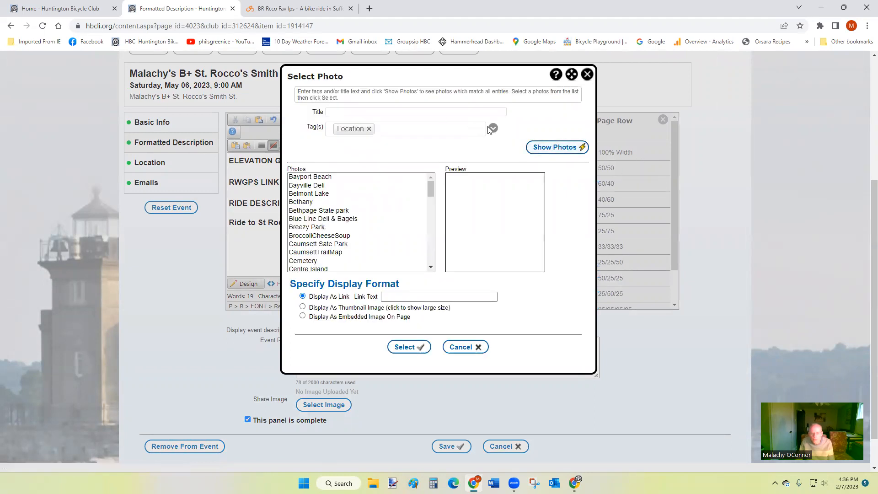
Add the Venues tag to the photo search and refresh the list of photos.
left_click(454, 133)
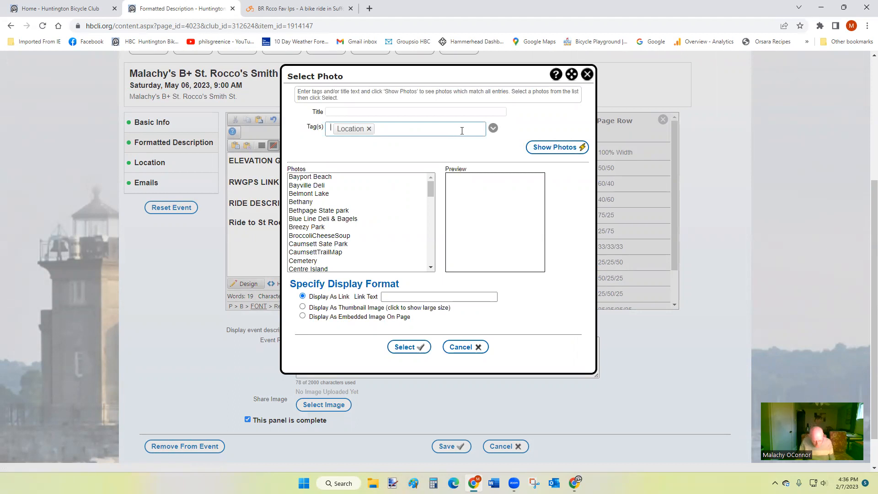
type("v")
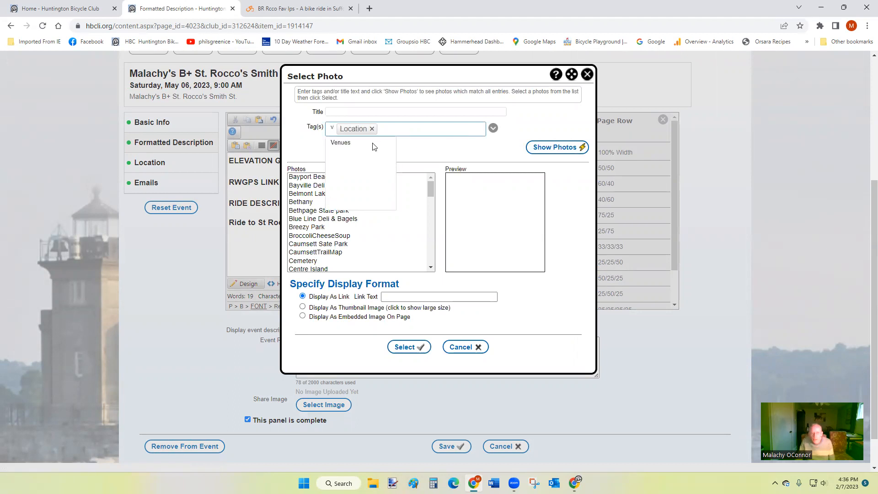
left_click(361, 142)
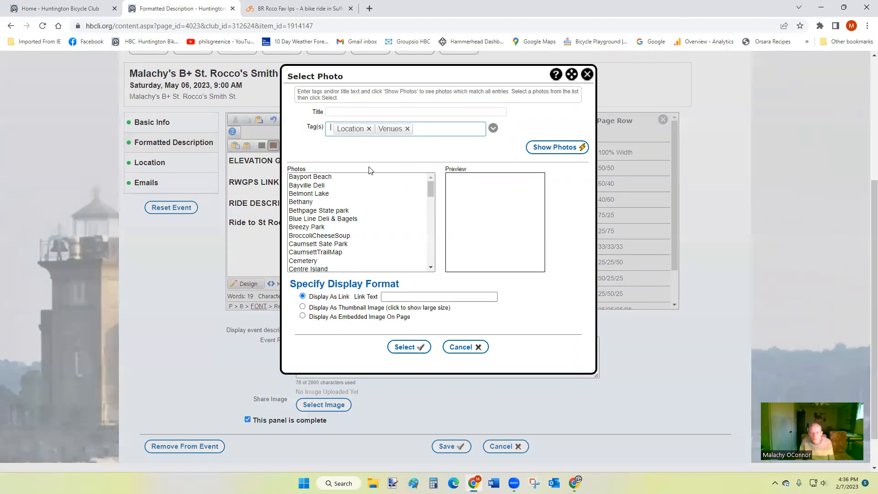
left_click(557, 147)
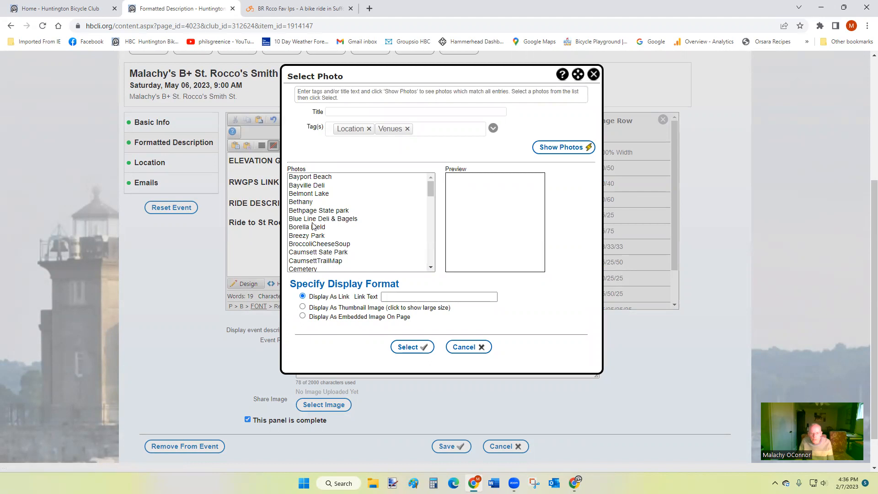
Choose the St. Roccos photo and insert it into the description as an embedded image on the page.
left_click(343, 219)
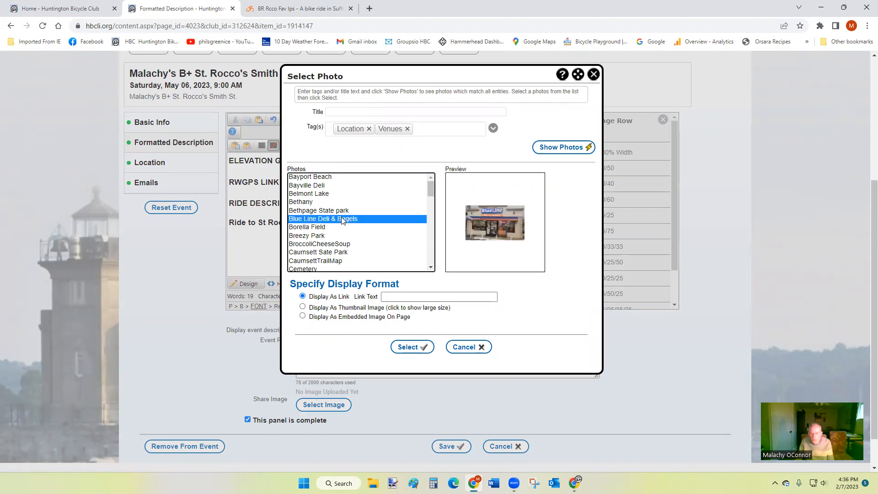
left_click(326, 244)
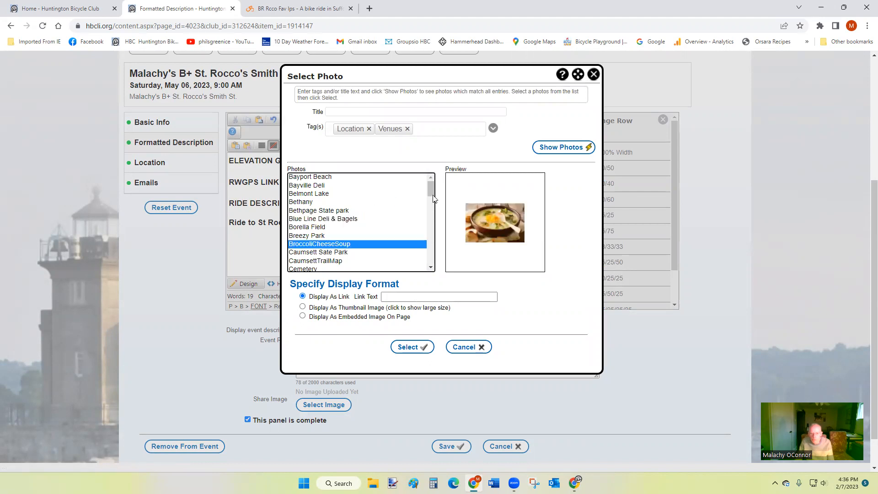
left_click(432, 268)
scroll(432, 270, "down", 6)
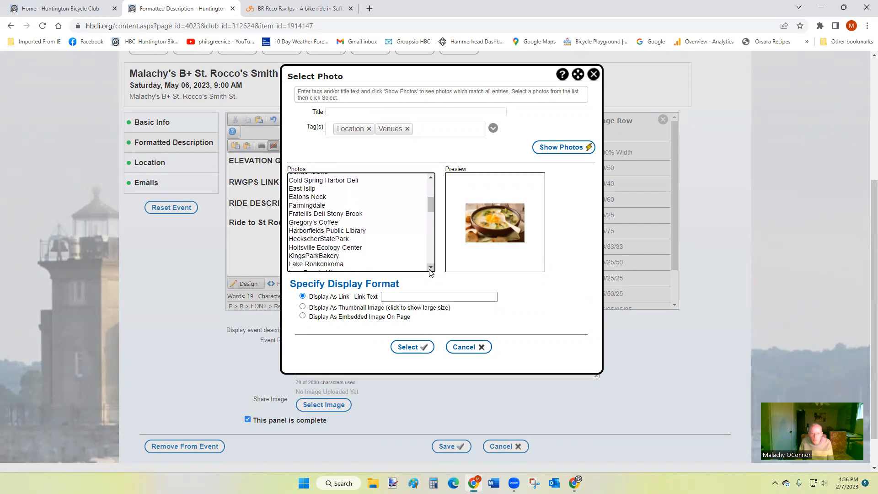
scroll(431, 270, "down", 8)
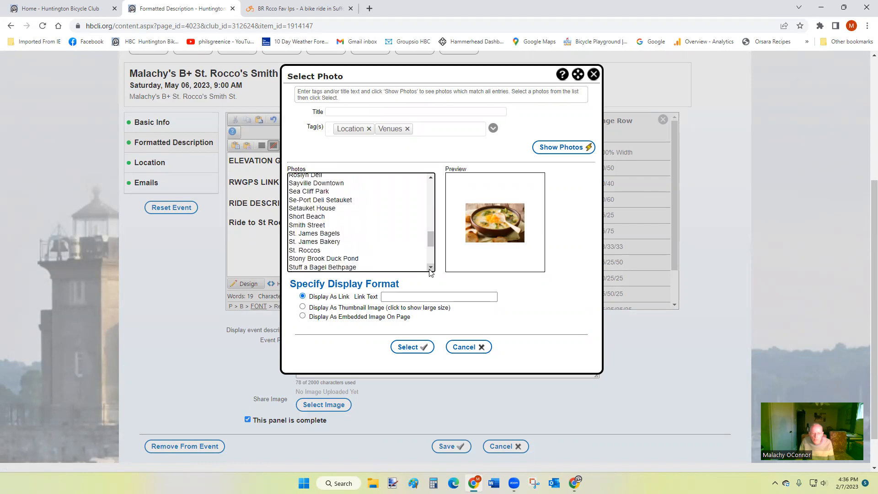
left_click(319, 251)
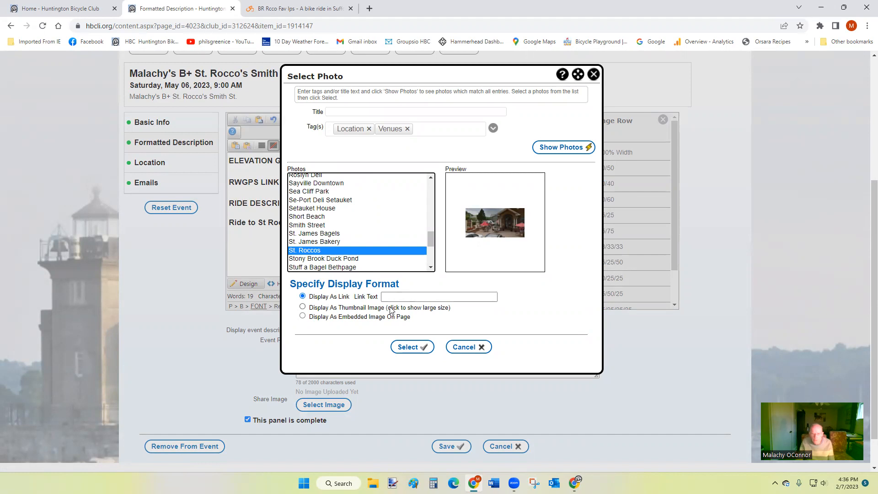
left_click(302, 316)
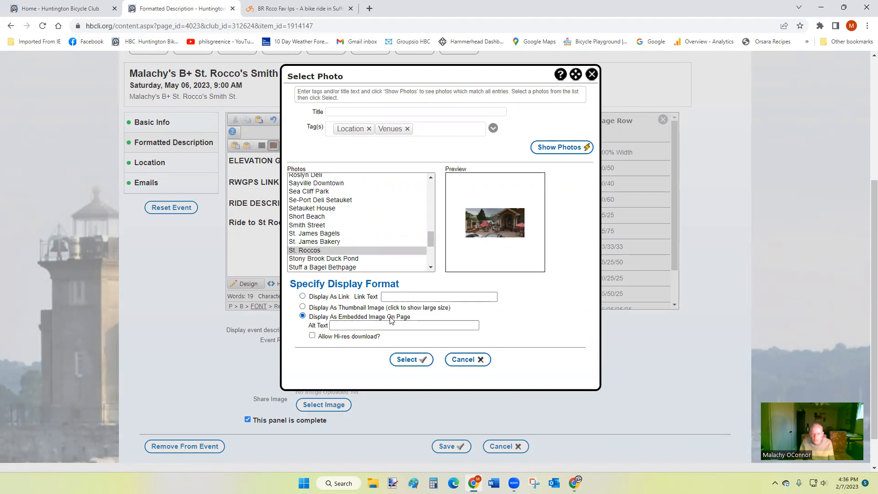
left_click(408, 359)
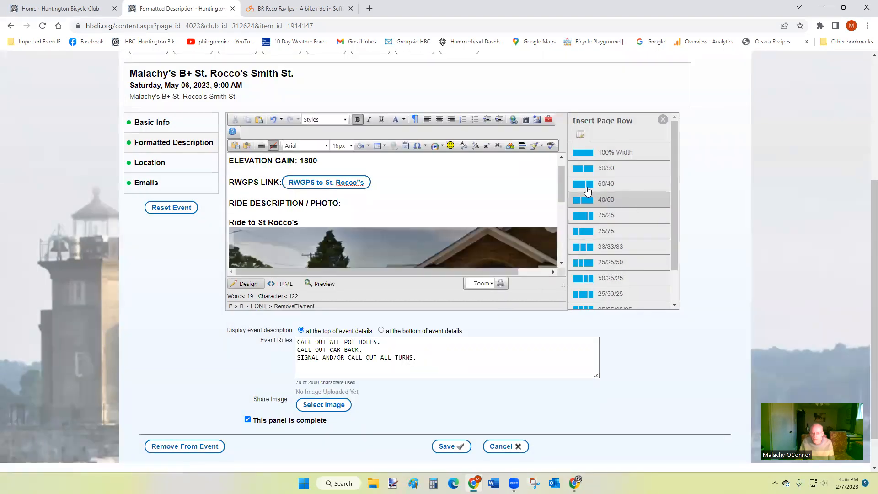
Save the formatted description and review the saved ride details and photo.
mouse_move(562, 182)
left_mouse_down()
mouse_move(556, 242)
mouse_move(550, 182)
left_mouse_up()
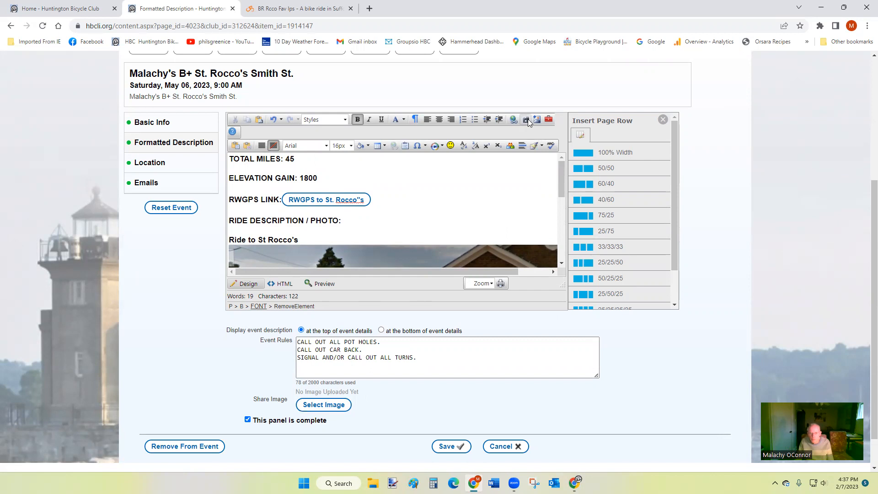
left_click(450, 447)
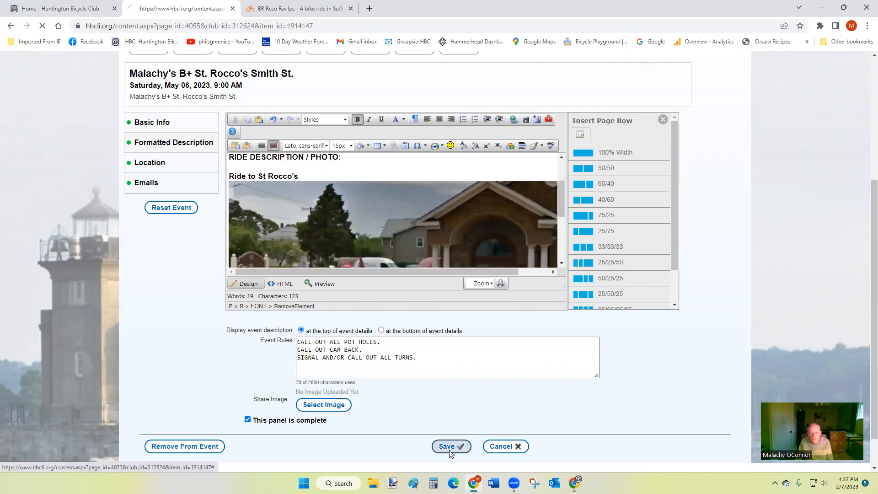
scroll(462, 398, "down", 3)
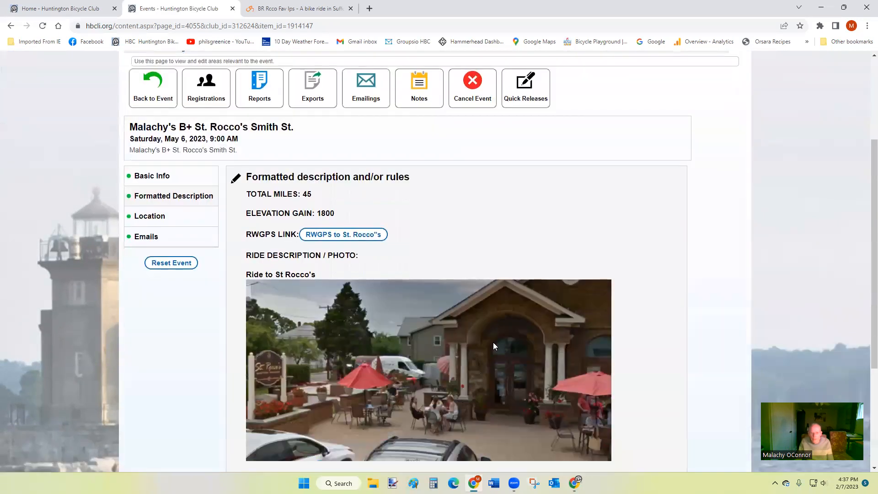
scroll(485, 366, "down", 1)
scroll(486, 366, "up", 2)
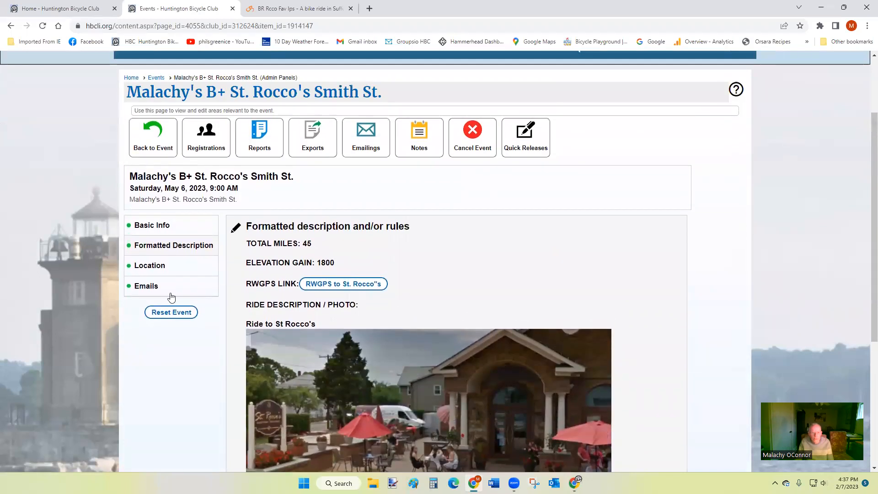
Open the event's location for editing and check its address fields and the list of predefined locations.
left_click(154, 267)
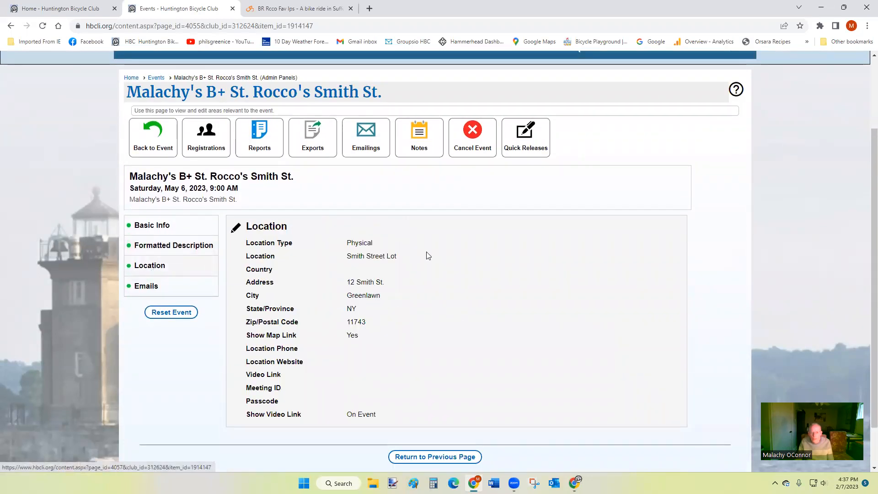
left_click(238, 226)
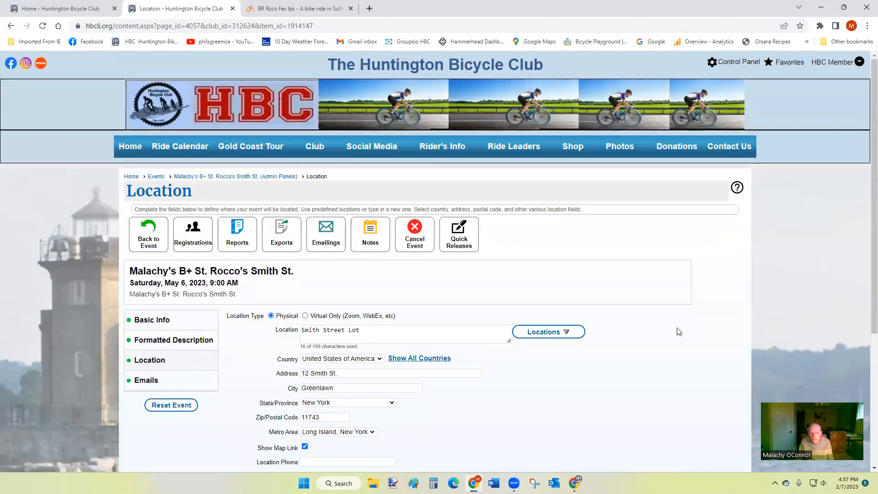
scroll(585, 302, "down", 2)
left_click(566, 234)
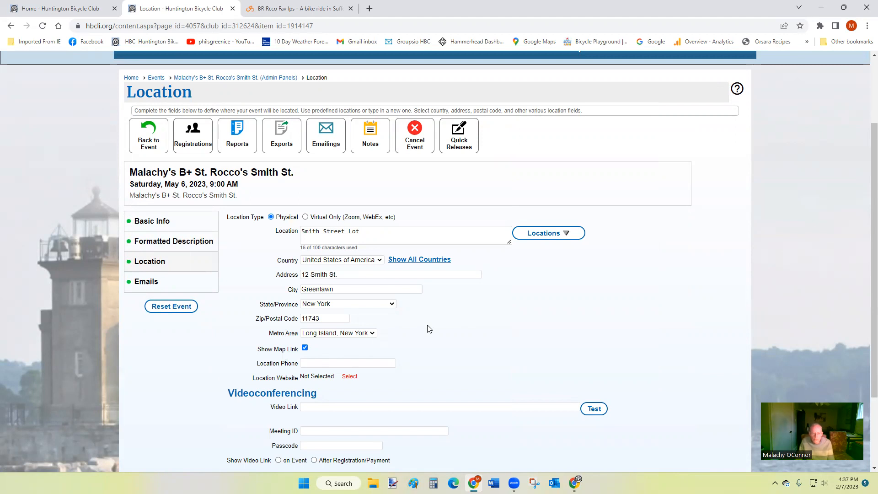
left_click(555, 232)
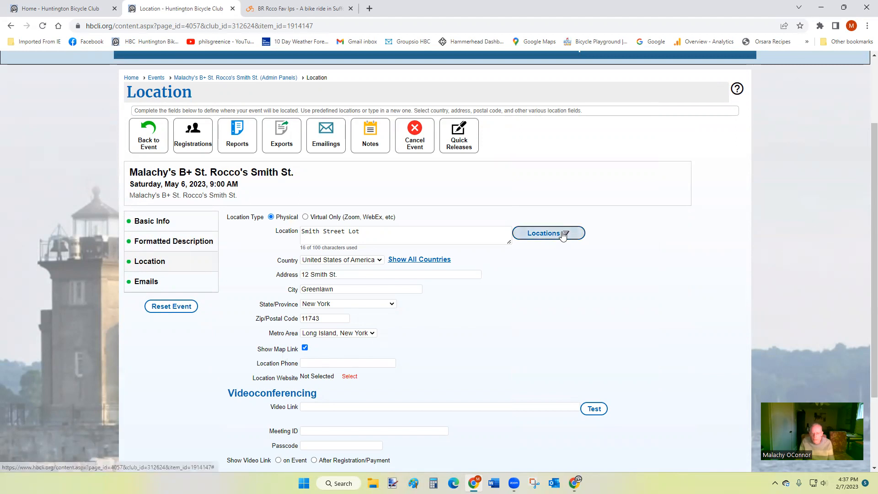
left_click(673, 277)
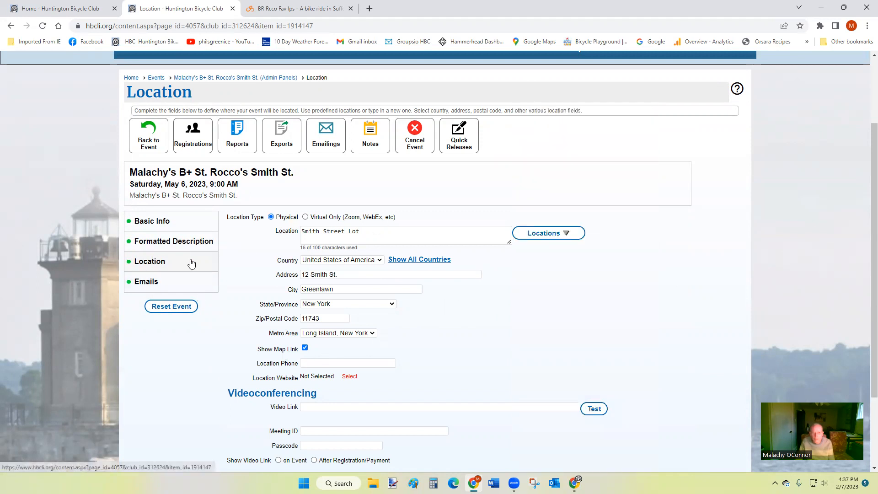
Set the event's emails to automatically send a reminder to all registrants on 05/04/2023 and save the settings.
left_click(146, 284)
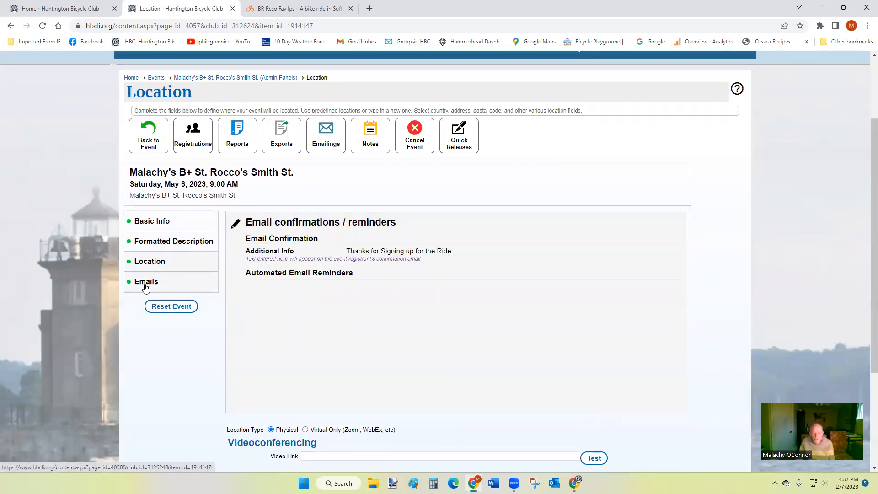
left_click(236, 229)
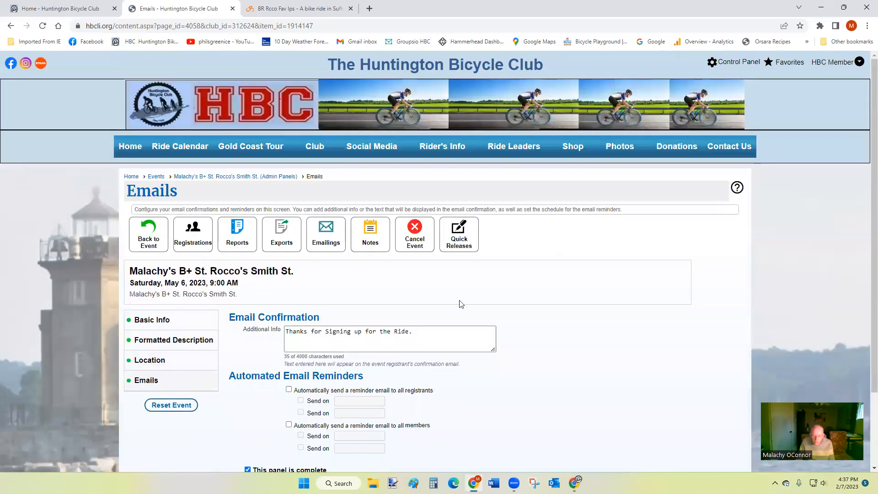
scroll(461, 304, "down", 2)
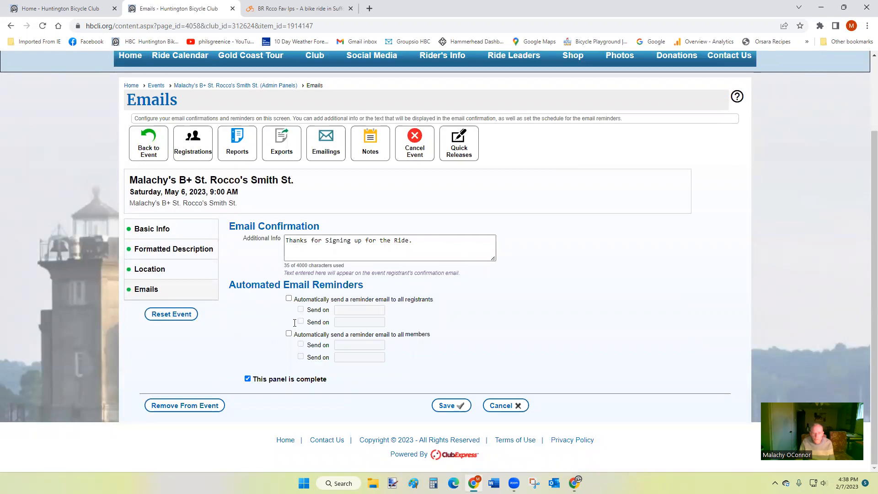
left_click(289, 299)
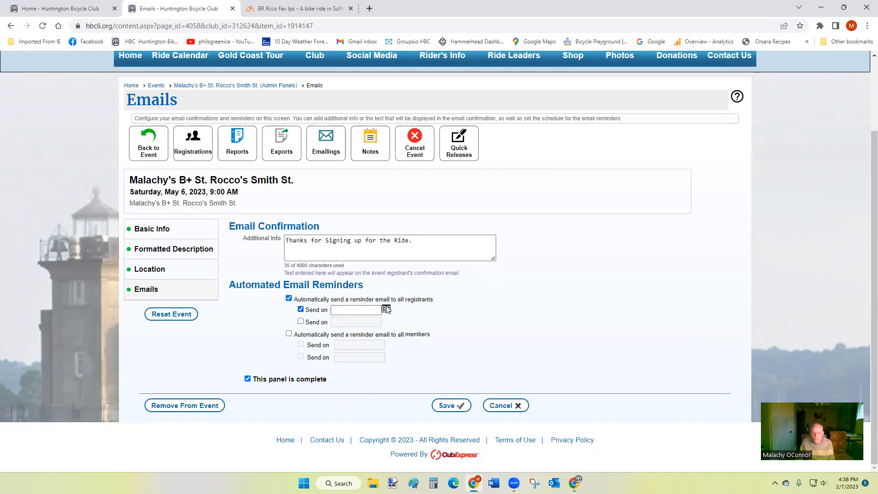
left_click(386, 310)
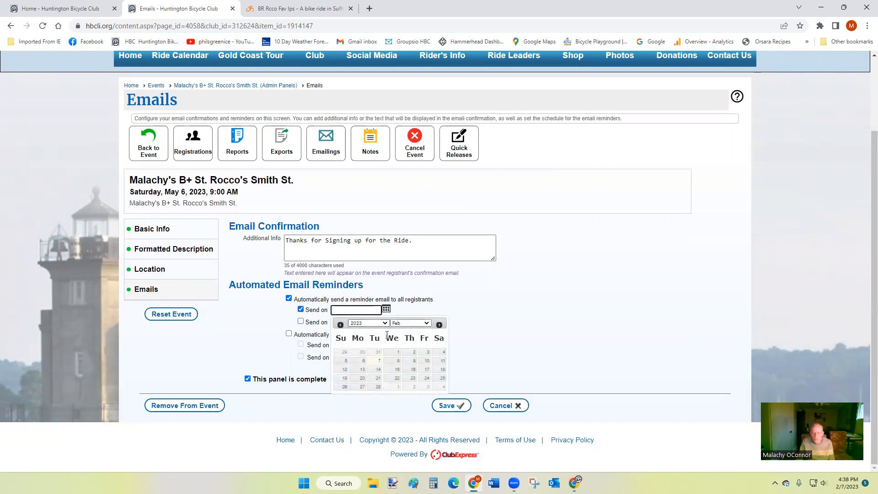
left_click(421, 323)
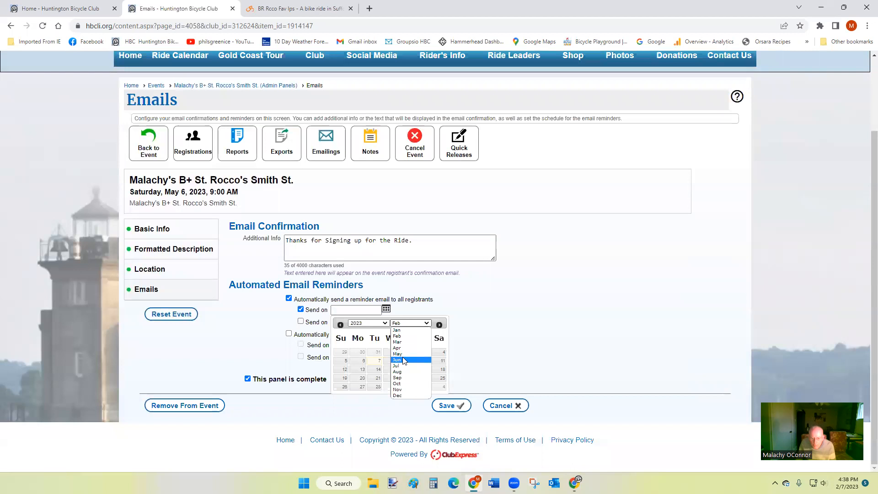
left_click(398, 353)
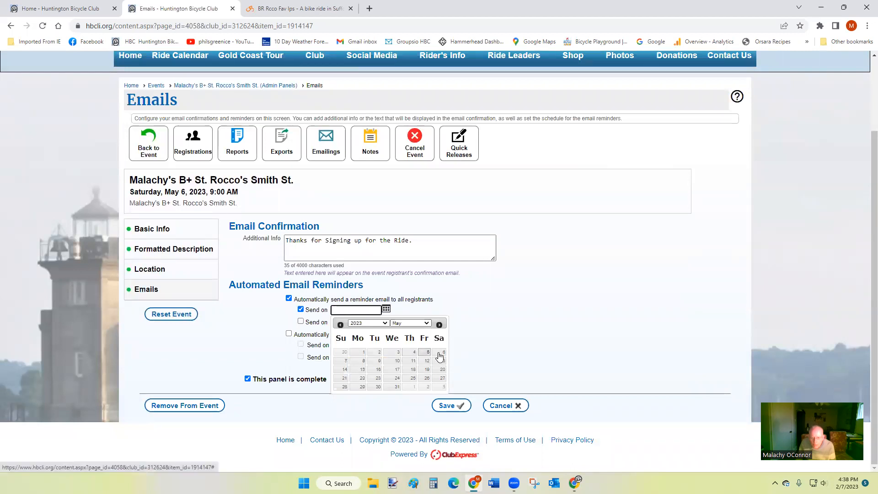
left_click(414, 351)
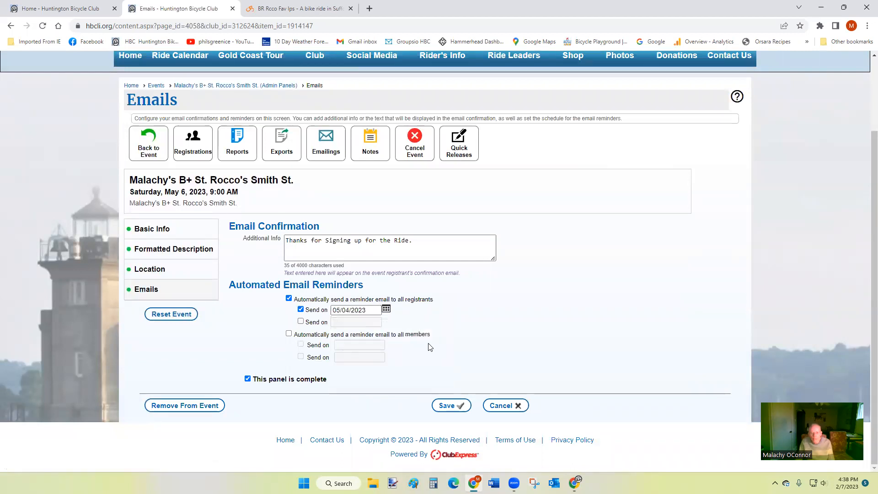
left_click(448, 410)
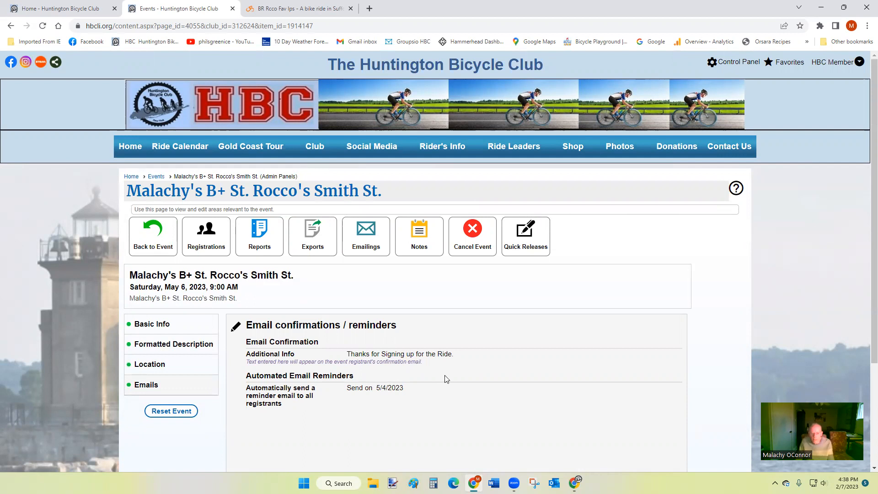
scroll(458, 372, "down", 3)
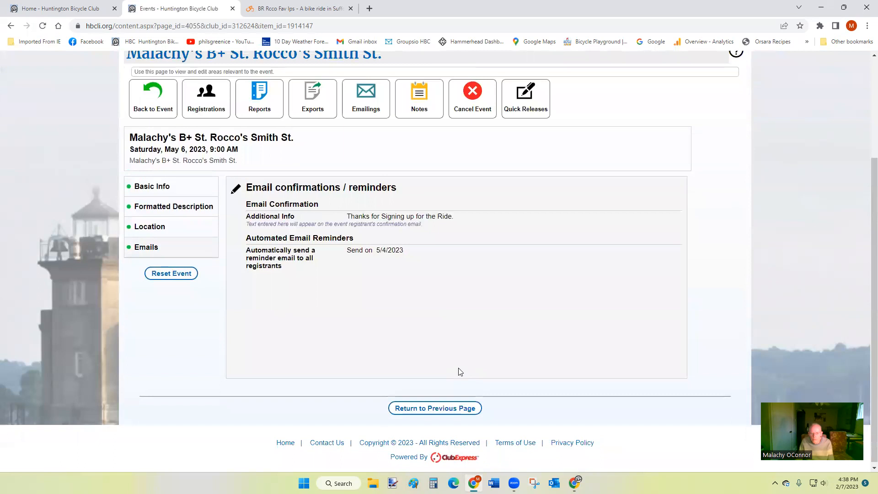
scroll(460, 372, "up", 2)
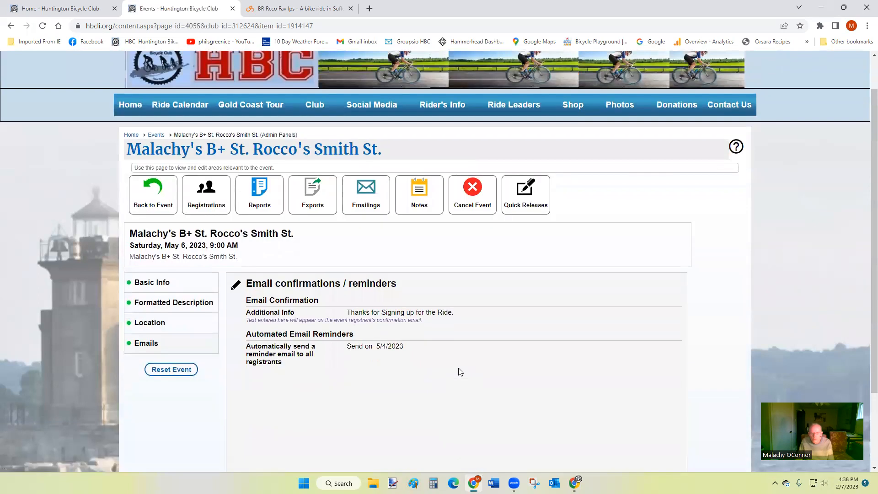
Return to the event view and review the description, photo, date, location, ride leader, category, registration rules and capacity.
left_click(165, 194)
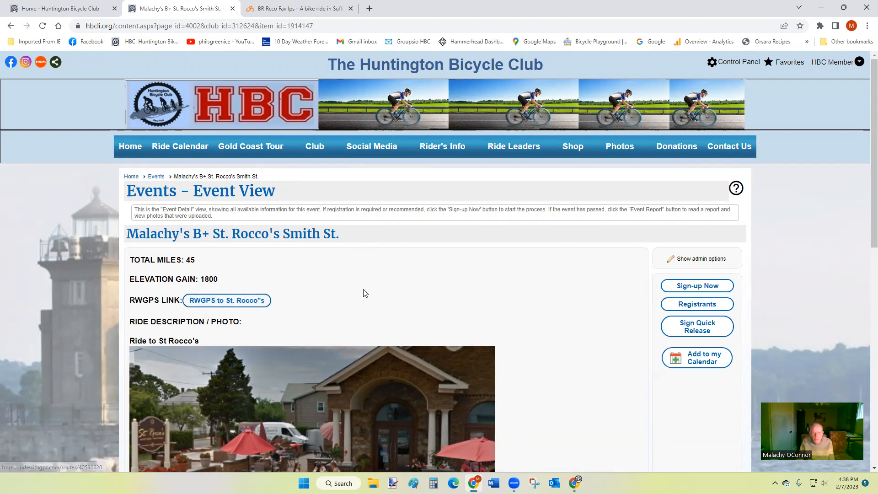
scroll(325, 299, "down", 1)
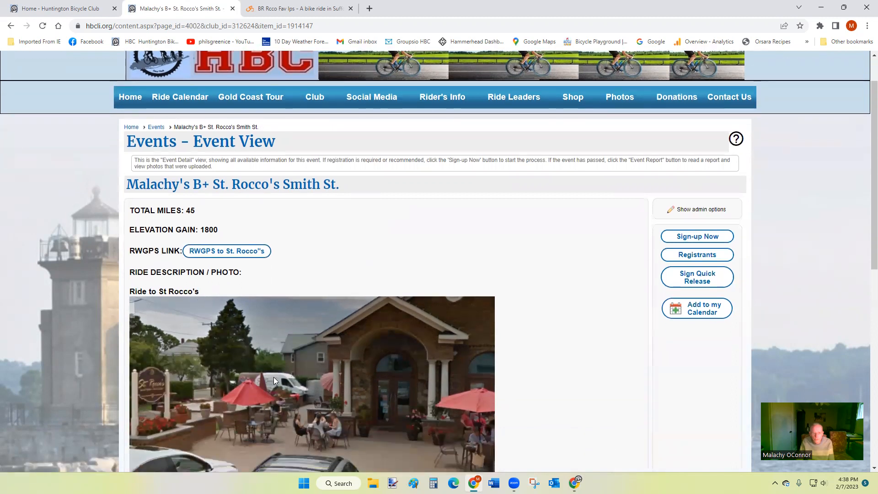
scroll(274, 379, "down", 7)
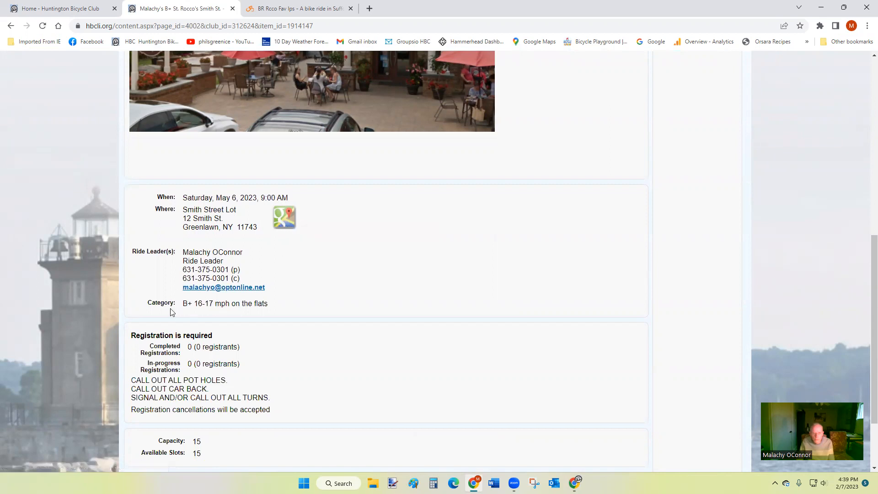
scroll(255, 324, "down", 2)
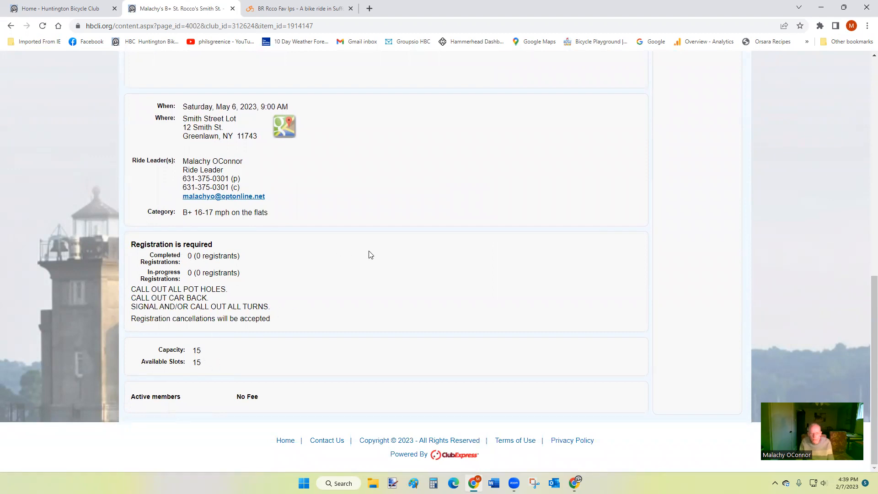
scroll(396, 251, "up", 5)
scroll(396, 253, "up", 3)
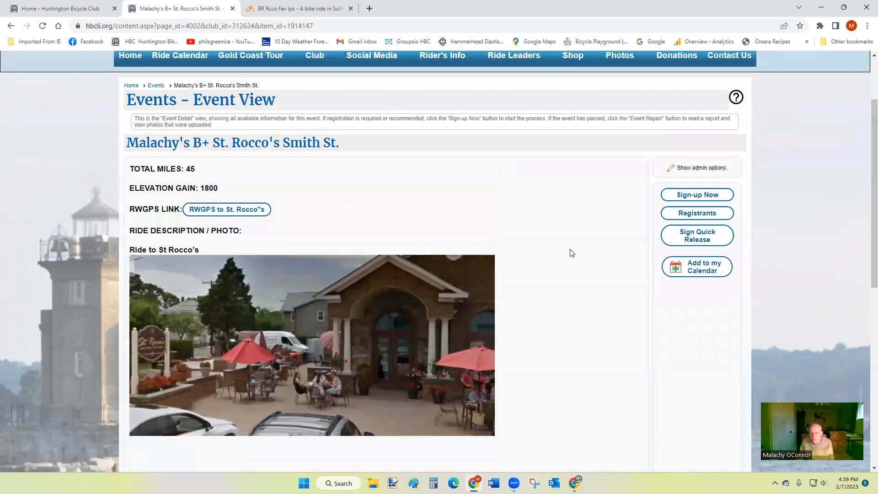
Show the event's admin options and go back to the event view.
scroll(570, 252, "up", 2)
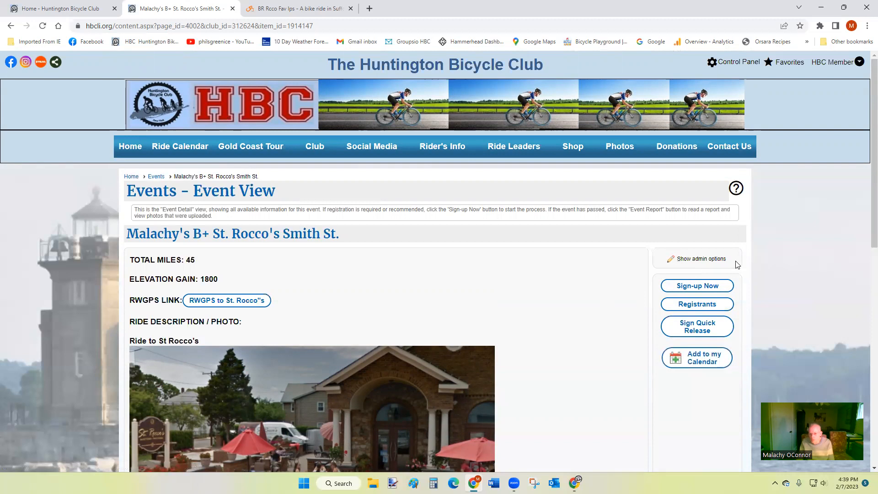
left_click(711, 259)
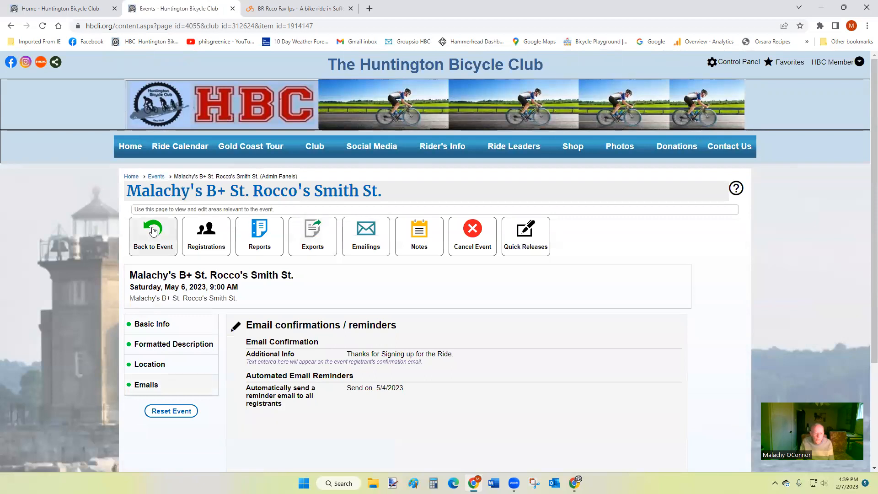
left_click(152, 235)
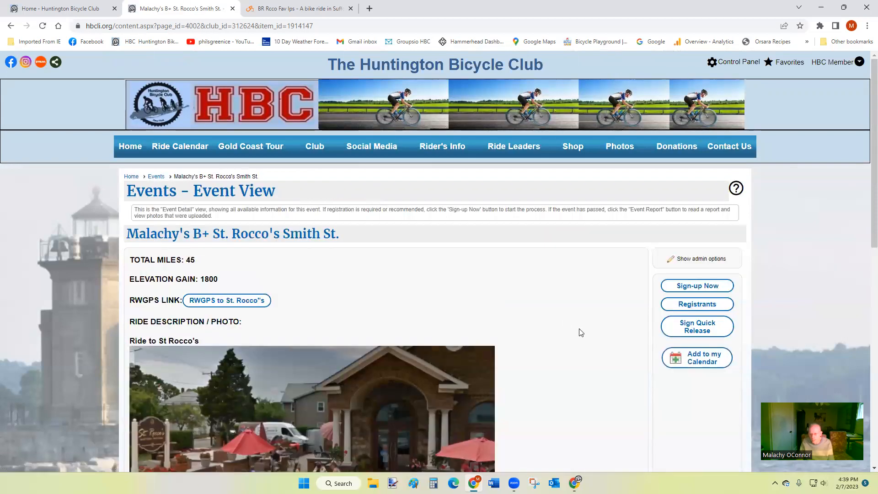
Start signing yourself up for the St. Rocco's ride as an active member and accept the prefilled emergency contact details.
left_click(688, 288)
scroll(376, 280, "down", 3)
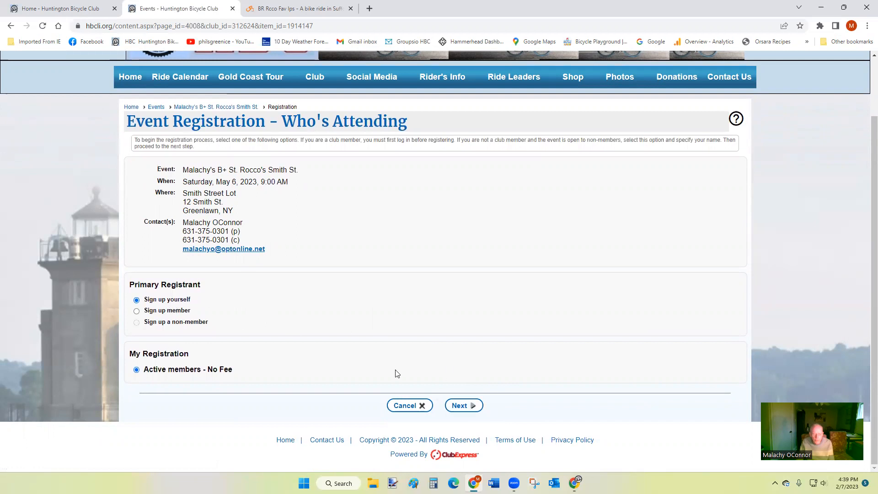
left_click(464, 405)
scroll(419, 390, "down", 2)
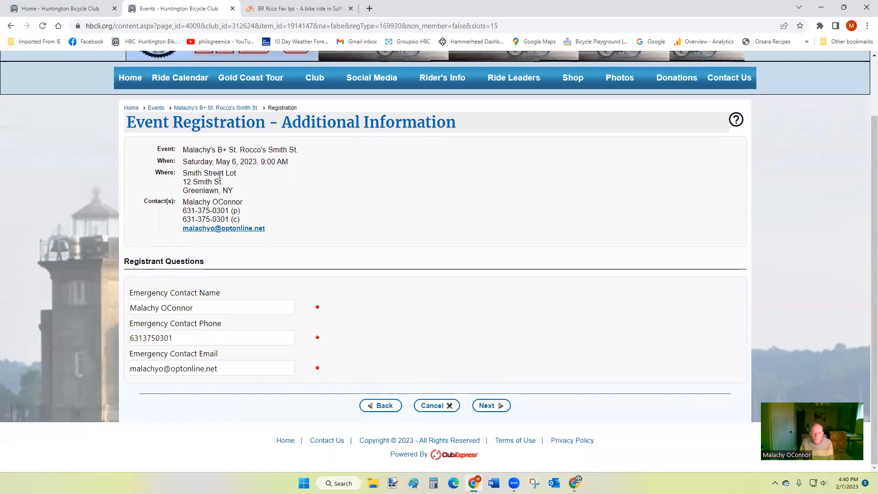
left_click(489, 405)
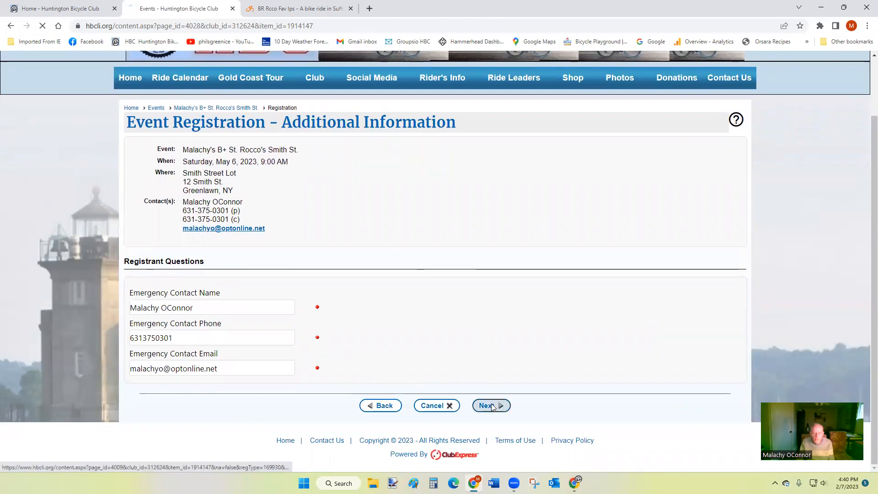
Agree to the Ride Signup release for everyone in the registration, submit it and dismiss the message.
scroll(303, 386, "down", 3)
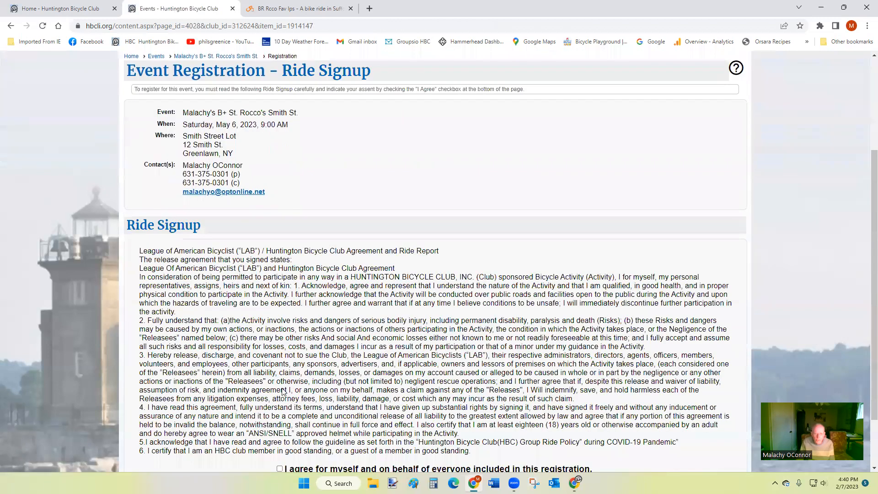
scroll(280, 395, "down", 2)
left_click(279, 392)
left_click(498, 418)
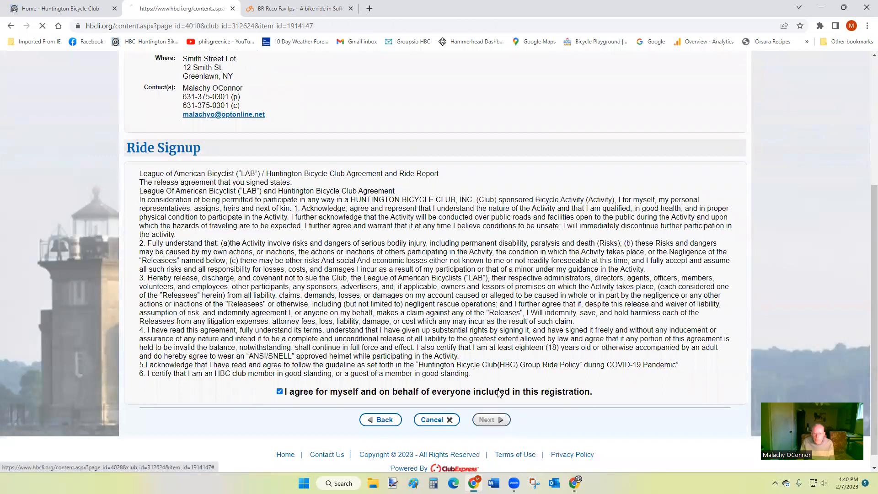
left_click(452, 273)
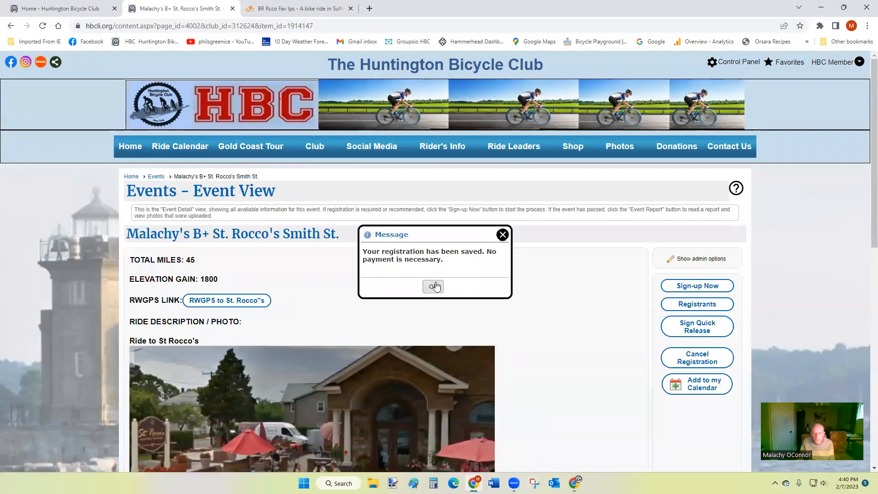
left_click(431, 287)
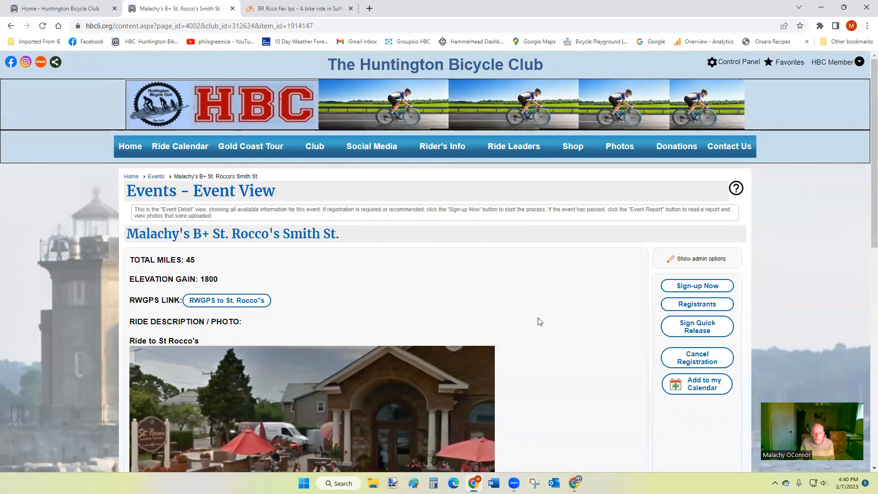
Check the completed registrations, capacity and available slots in the event view.
scroll(503, 343, "down", 5)
scroll(359, 367, "down", 5)
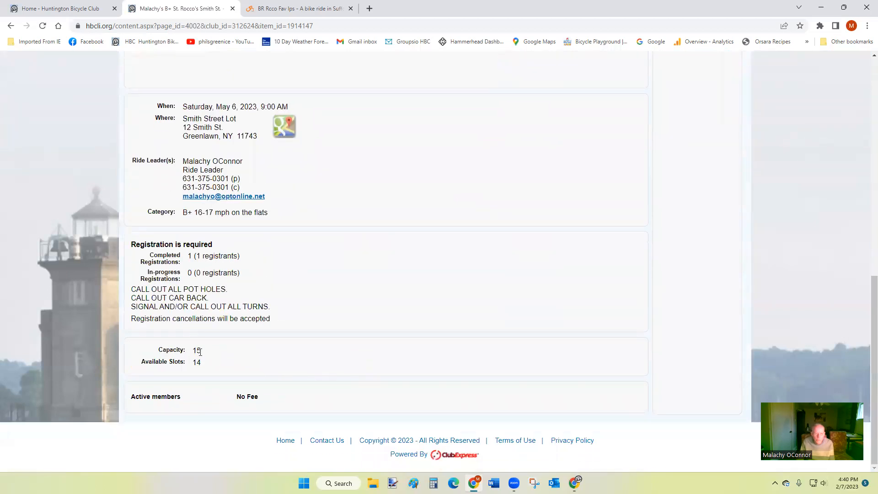
scroll(368, 281, "up", 8)
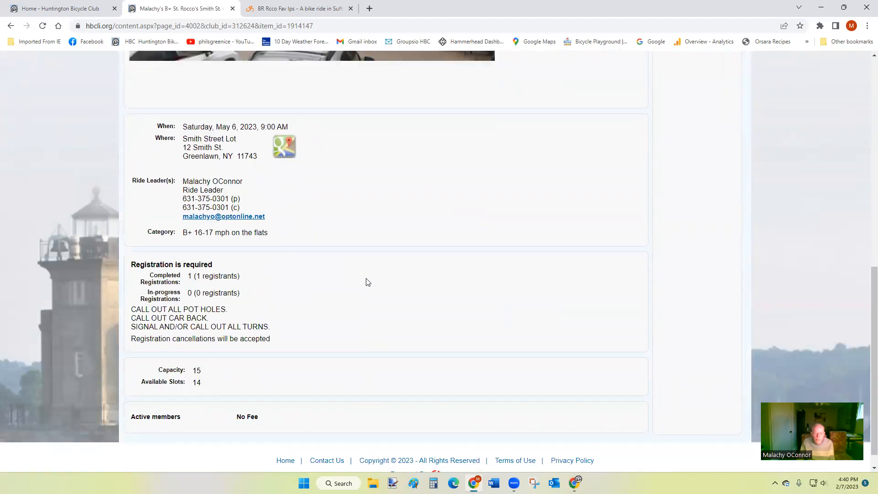
scroll(610, 276, "up", 3)
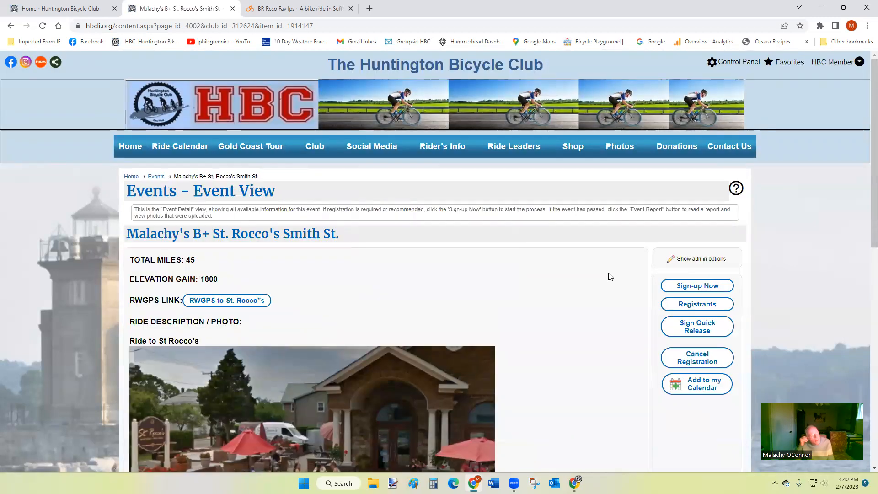
Find the B+ St. Rocco's ride on May 6 among the ride calendar's future events and view its details.
left_click(197, 152)
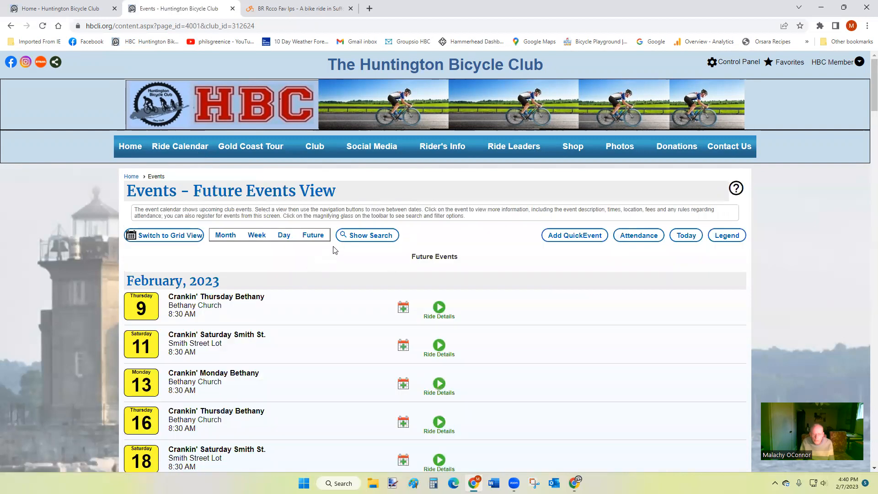
left_click(315, 235)
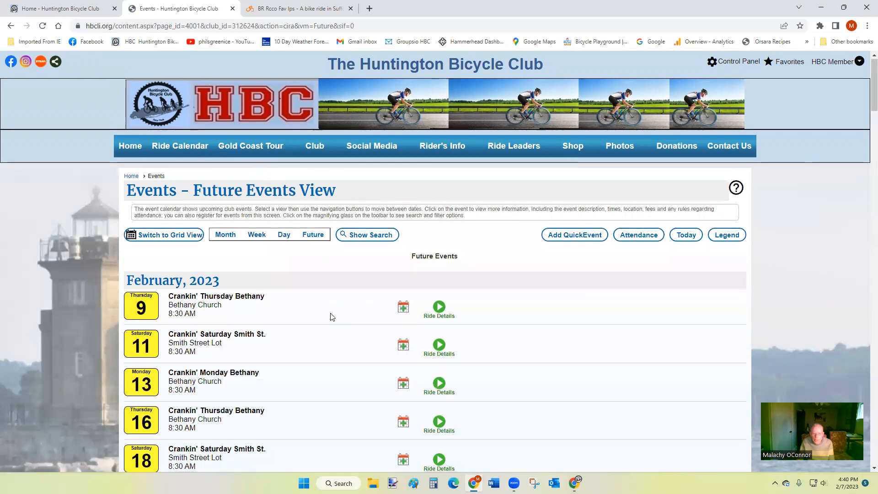
scroll(331, 314, "down", 11)
scroll(332, 317, "down", 12)
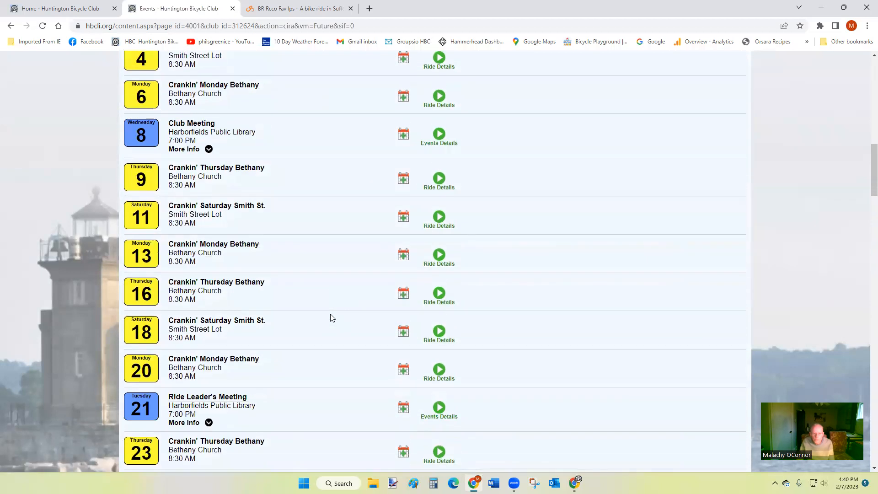
scroll(332, 317, "down", 10)
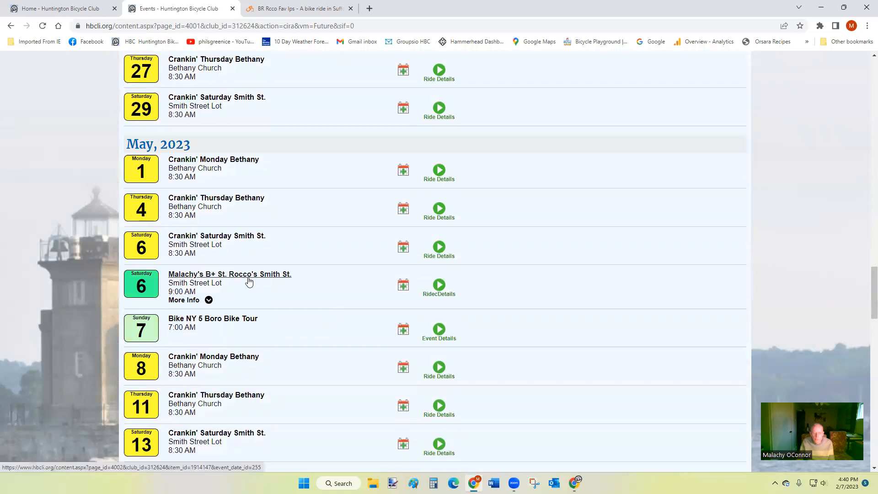
left_click(248, 278)
scroll(249, 280, "down", 5)
scroll(249, 281, "up", 5)
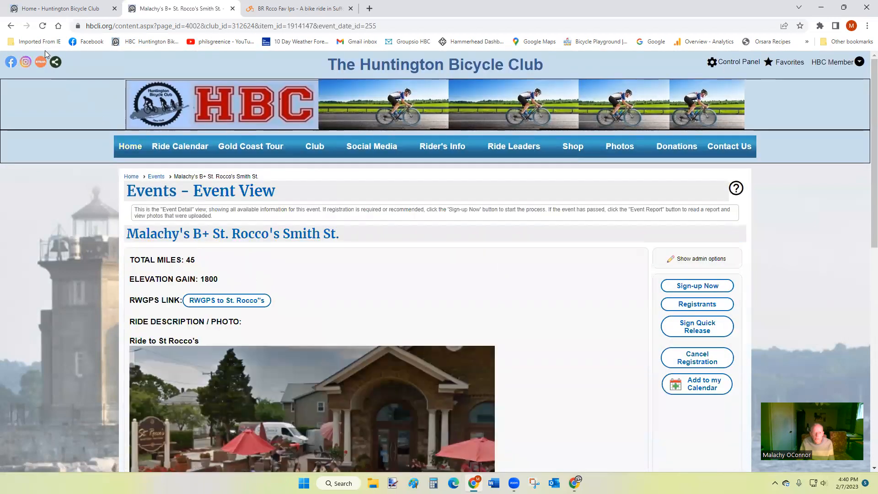
Return to the future events list and look over the rides from May back to February, 2023.
left_click(11, 26)
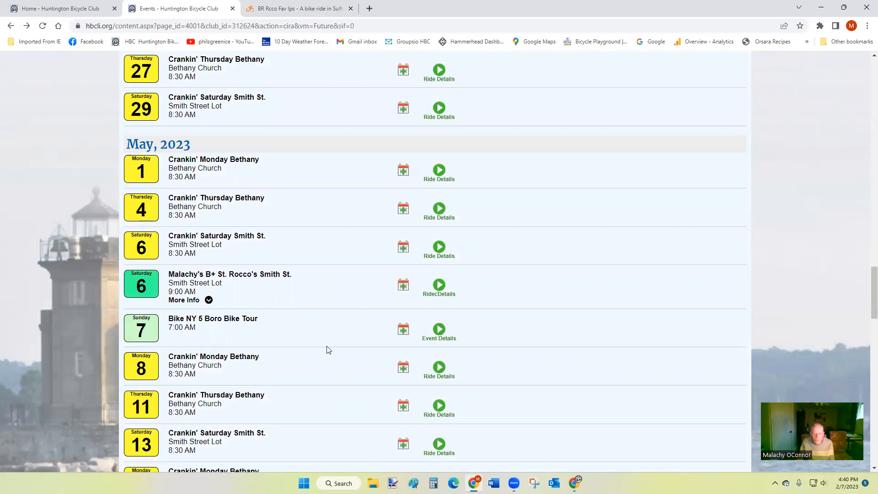
scroll(328, 349, "up", 1)
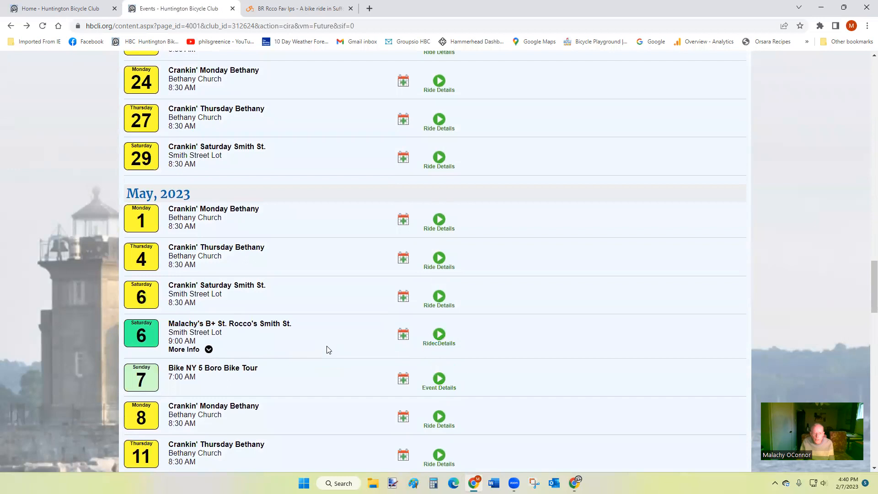
scroll(328, 349, "up", 20)
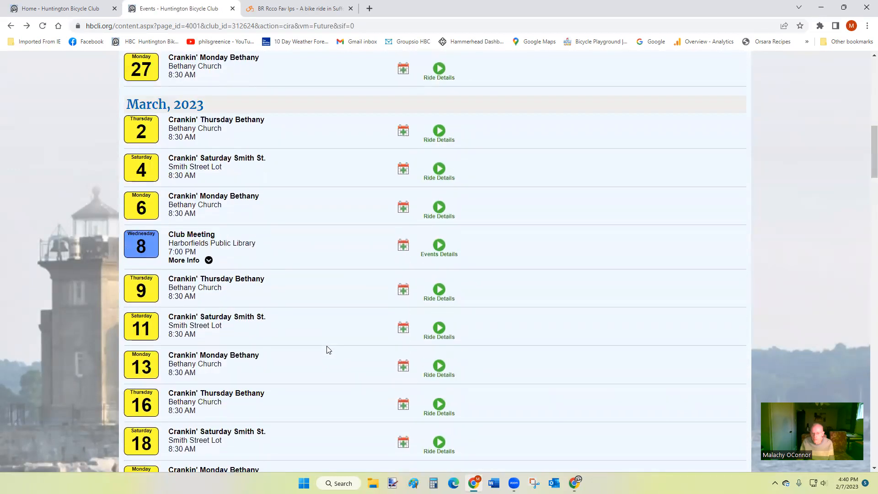
scroll(329, 350, "up", 11)
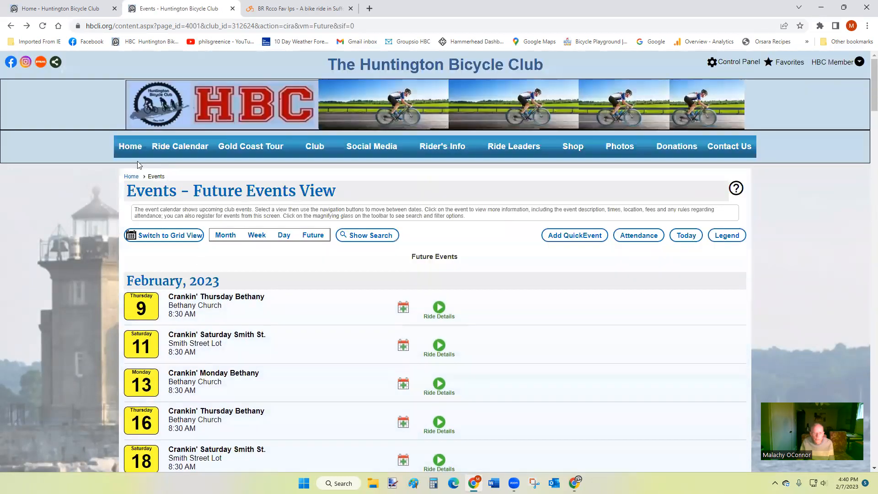
Go to the club's home page and review the upcoming rides and the upcoming meetings and bike tours.
left_click(130, 145)
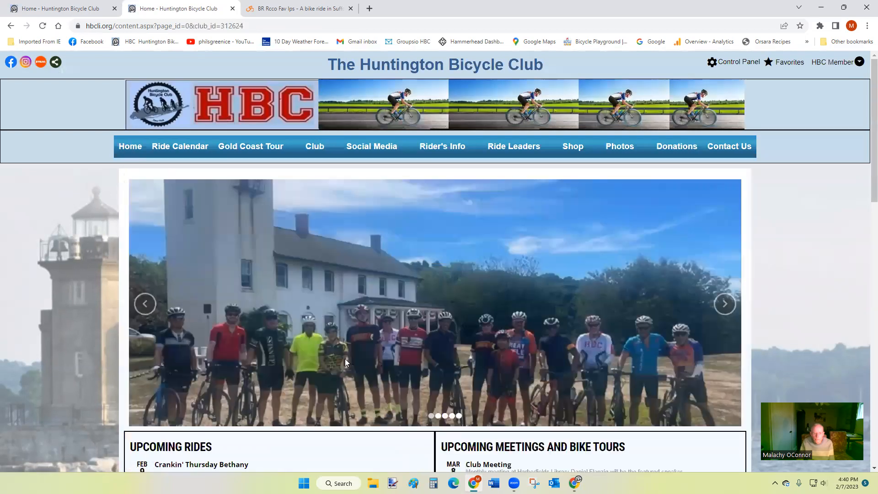
scroll(344, 359, "down", 4)
scroll(224, 215, "down", 3)
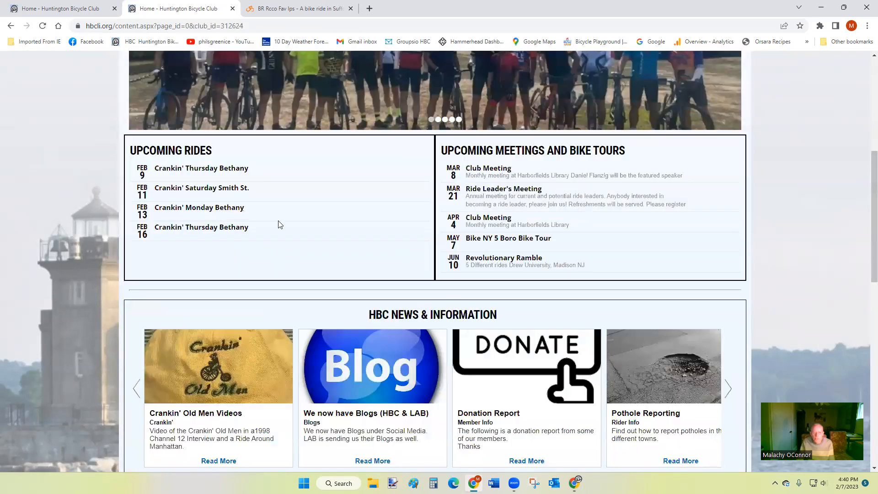
scroll(280, 224, "up", 2)
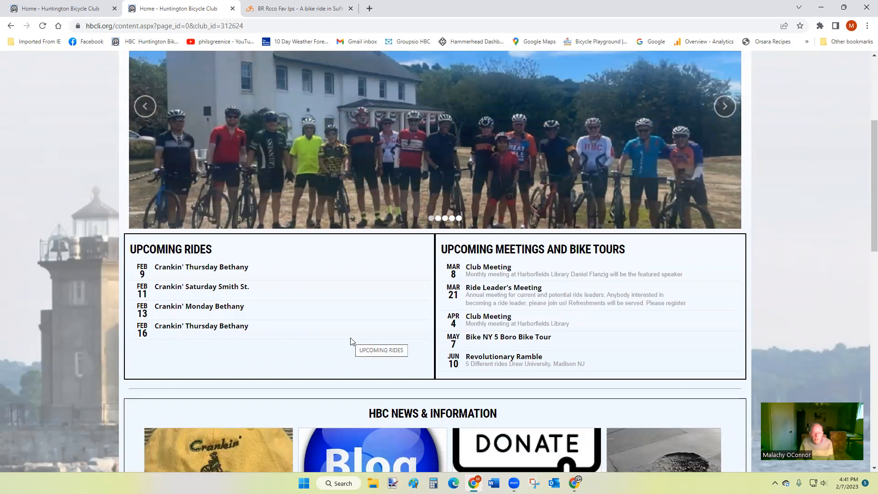
scroll(351, 341, "up", 5)
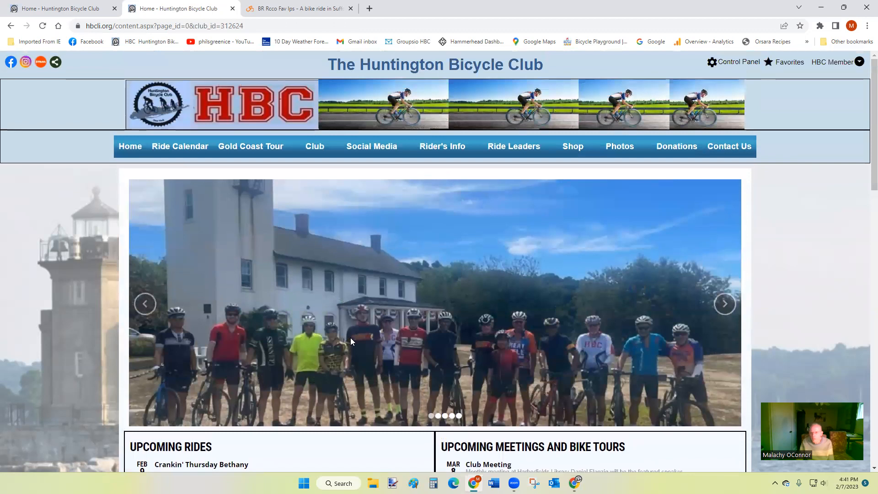
Log out of the member account and dismiss the logout message.
left_click(859, 62)
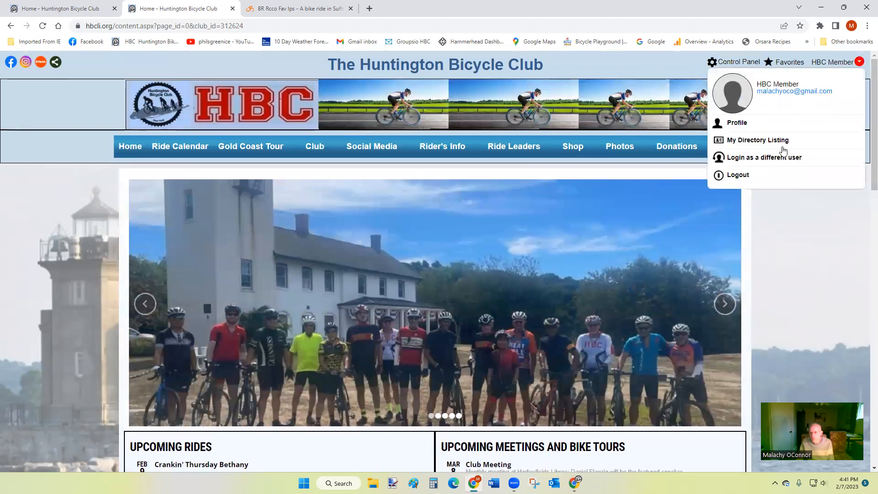
left_click(744, 176)
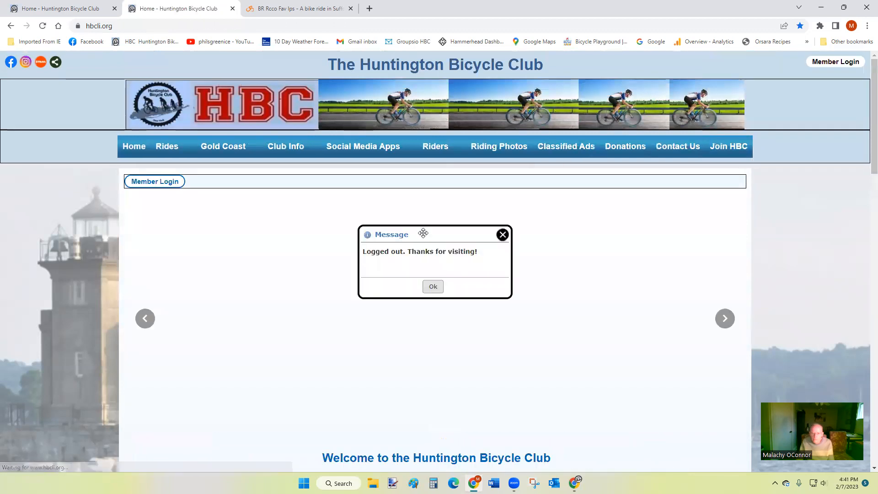
left_click(431, 287)
Open the public ride calendar without being logged in and review the future events from February to June, 2023.
mouse_move(167, 147)
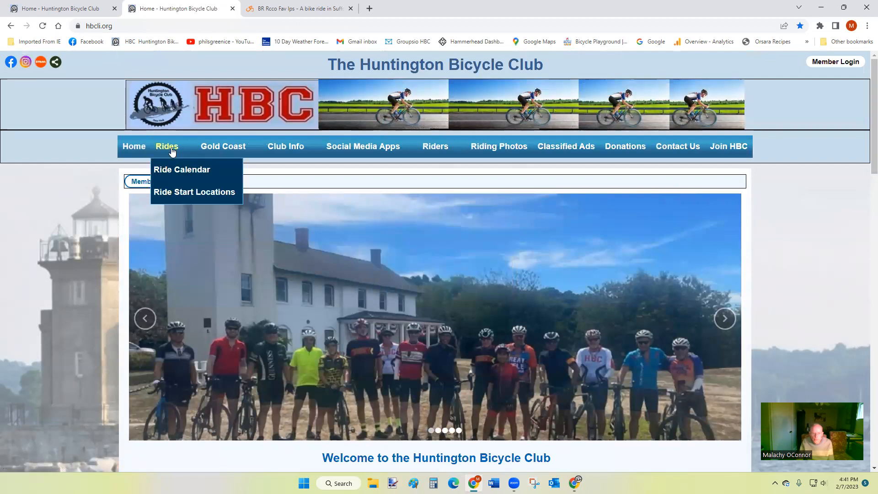
scroll(290, 265, "down", 5)
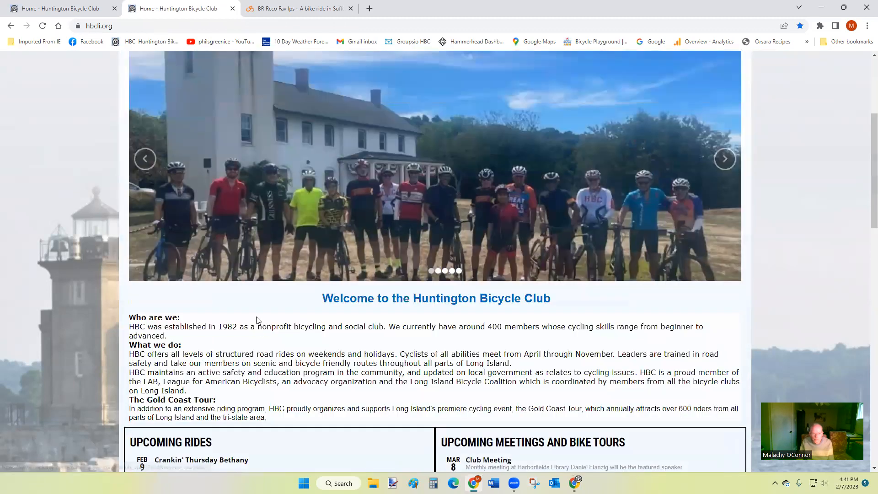
scroll(211, 211, "up", 5)
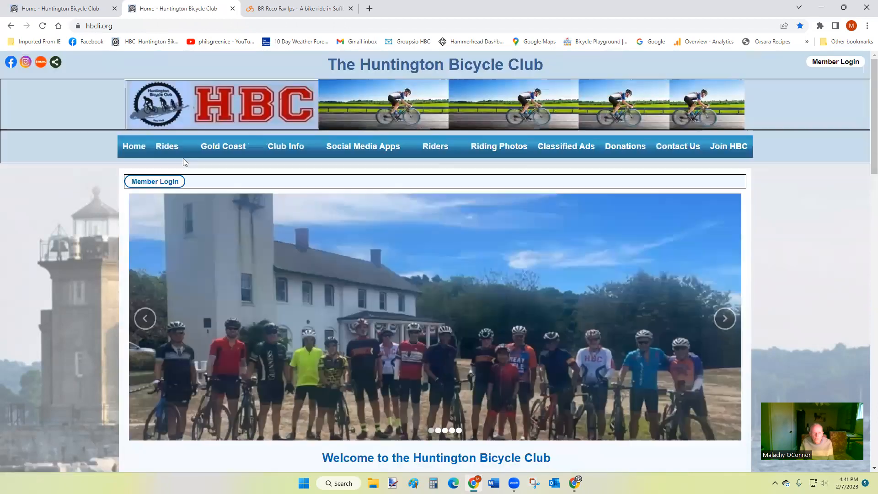
left_click(187, 171)
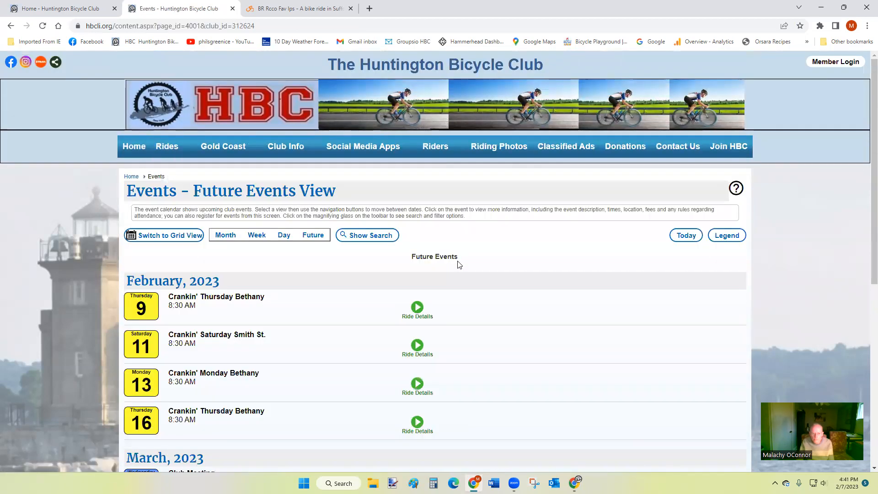
scroll(460, 265, "down", 5)
scroll(439, 307, "down", 3)
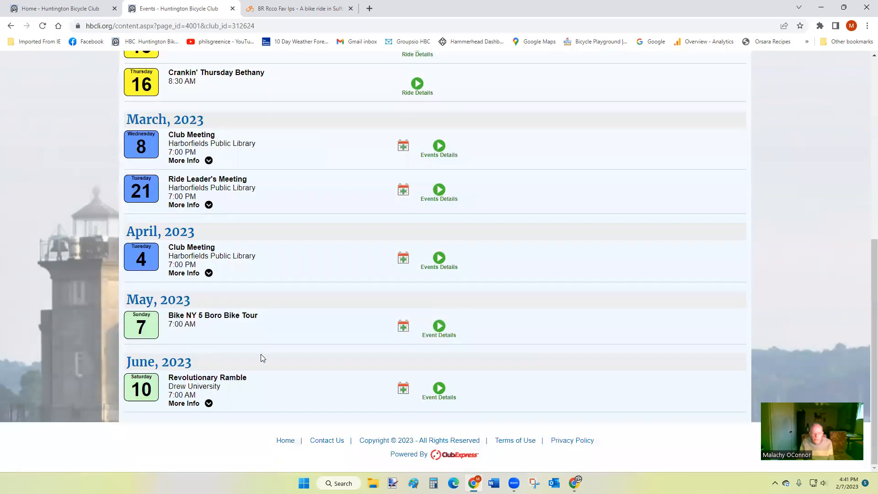
scroll(269, 363, "up", 8)
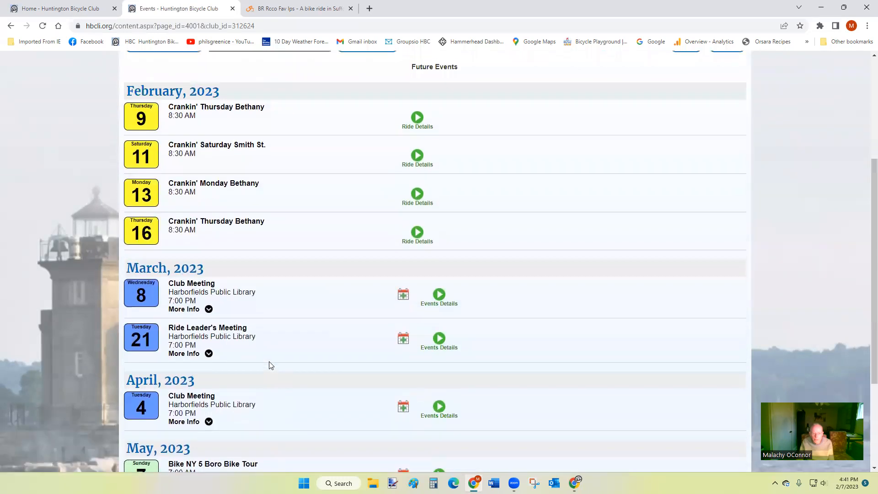
scroll(269, 364, "up", 1)
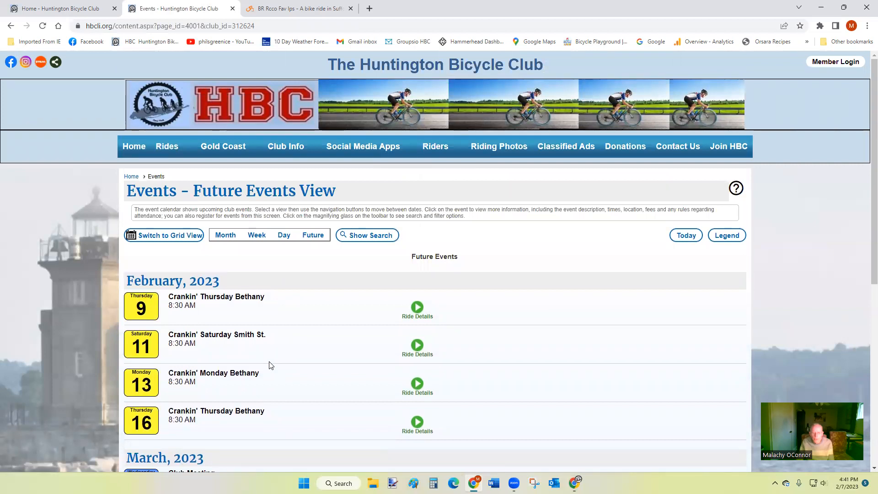
Return to the public home page and review the club introduction, upcoming rides and upcoming meetings.
left_click(137, 153)
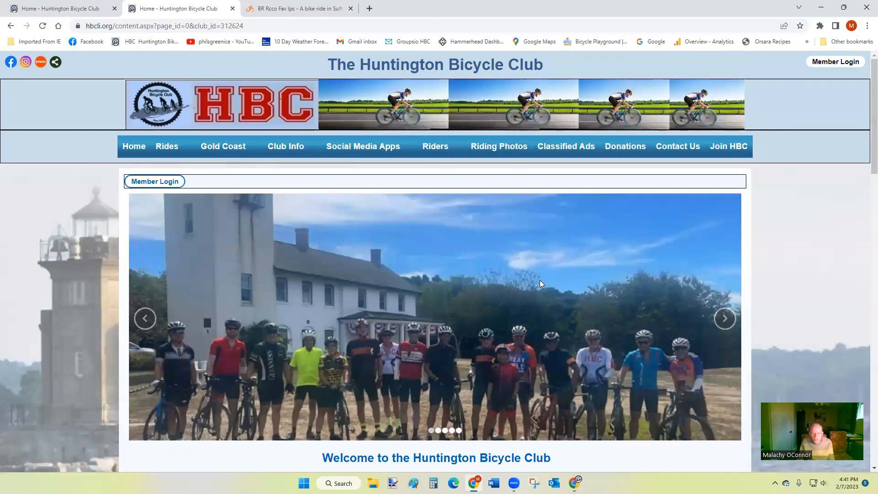
scroll(539, 279, "down", 8)
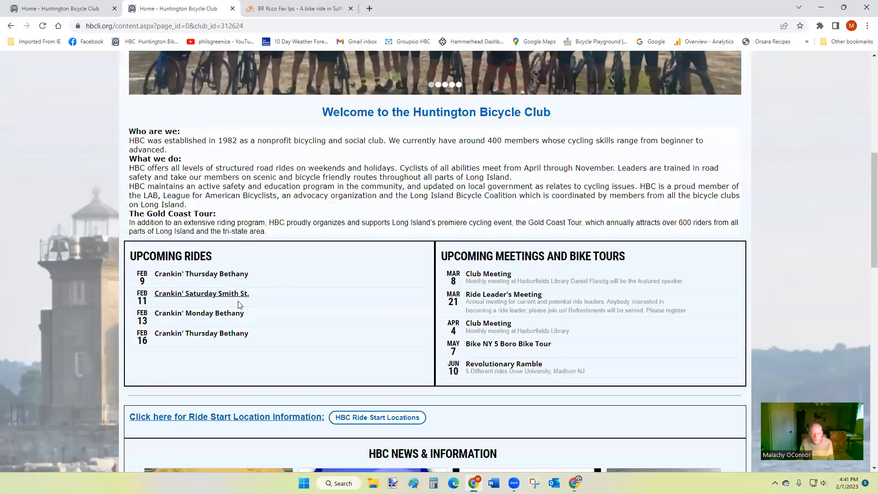
scroll(346, 330, "up", 1)
scroll(345, 326, "up", 6)
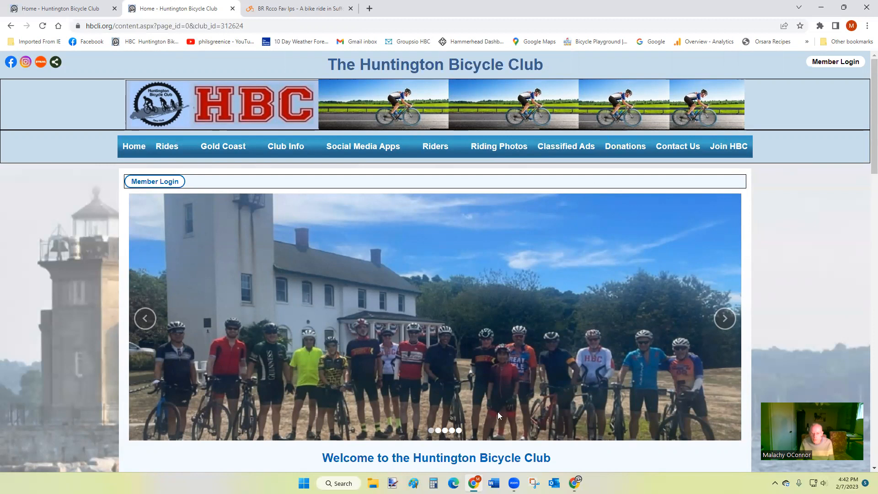
scroll(500, 415, "down", 2)
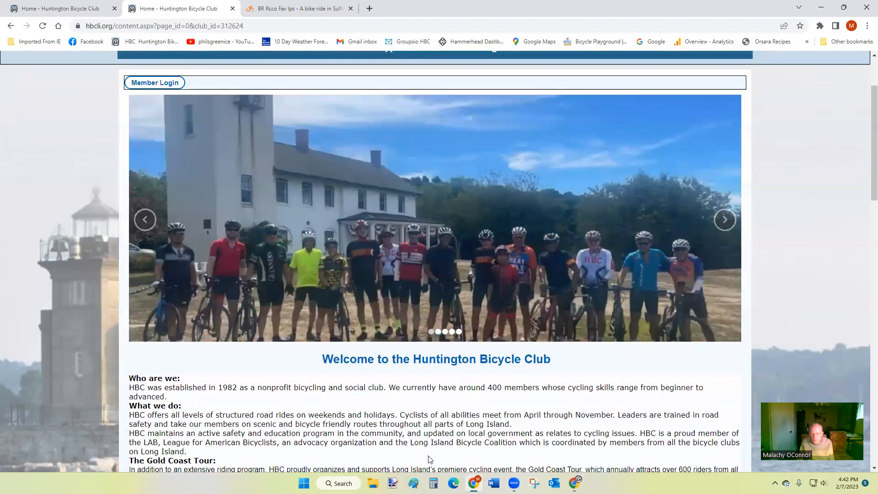